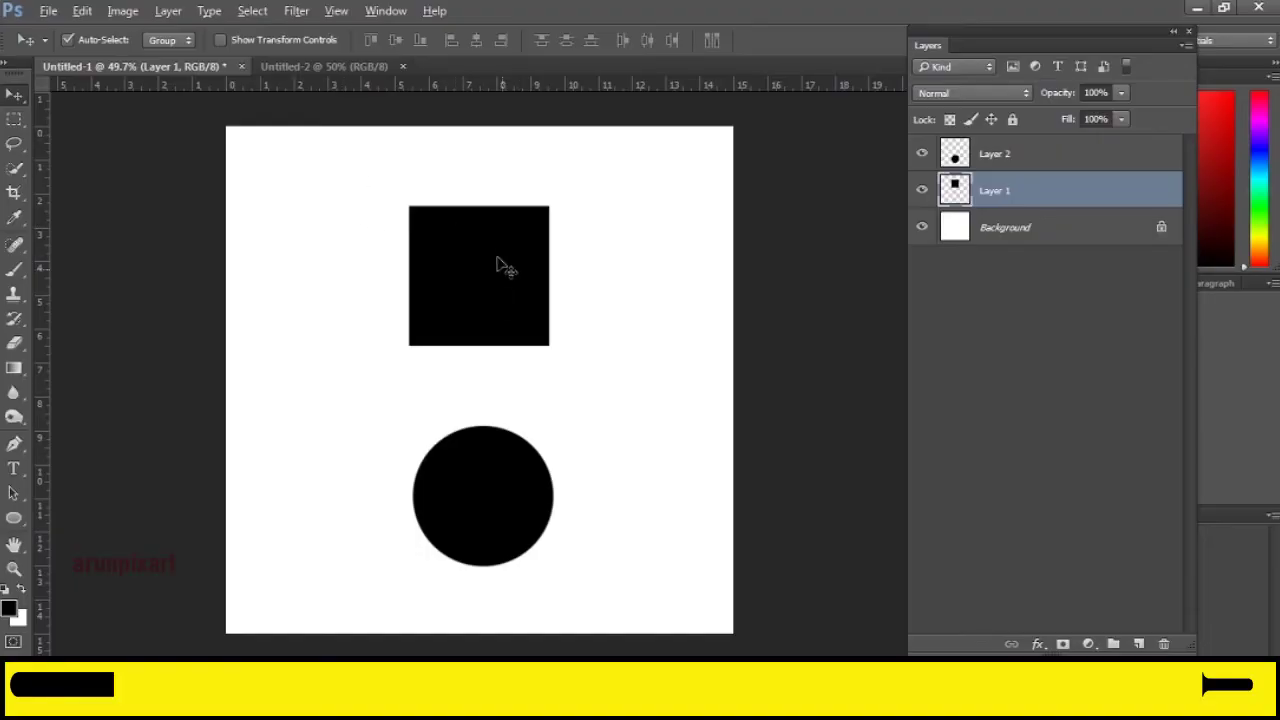
Step: Drag the black square from Untitled-1 onto the Untitled-2 canvas as Layer 1
mouse_move(497, 259)
mouse_down()
mouse_move(395, 359)
mouse_move(437, 382)
mouse_up()
Step: Scale the black square to about 41.6% and shift it slightly down
key(ctrl+t)
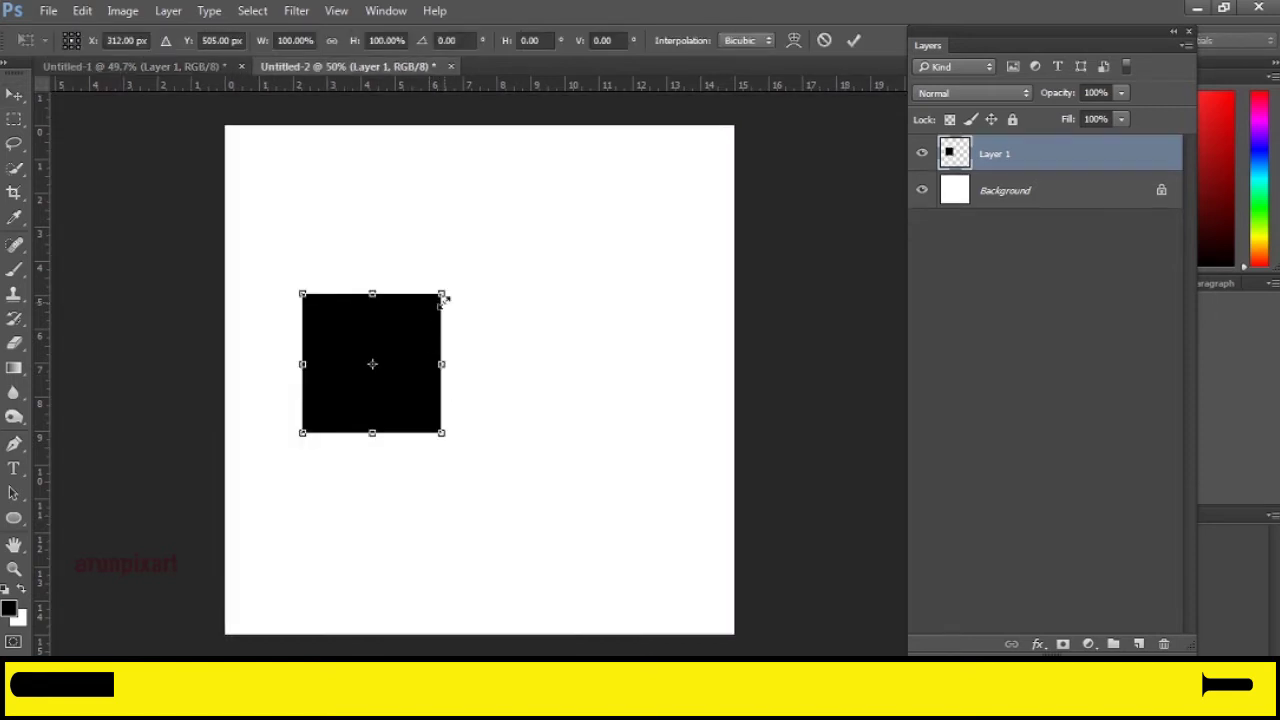
drag(443, 294, 401, 334)
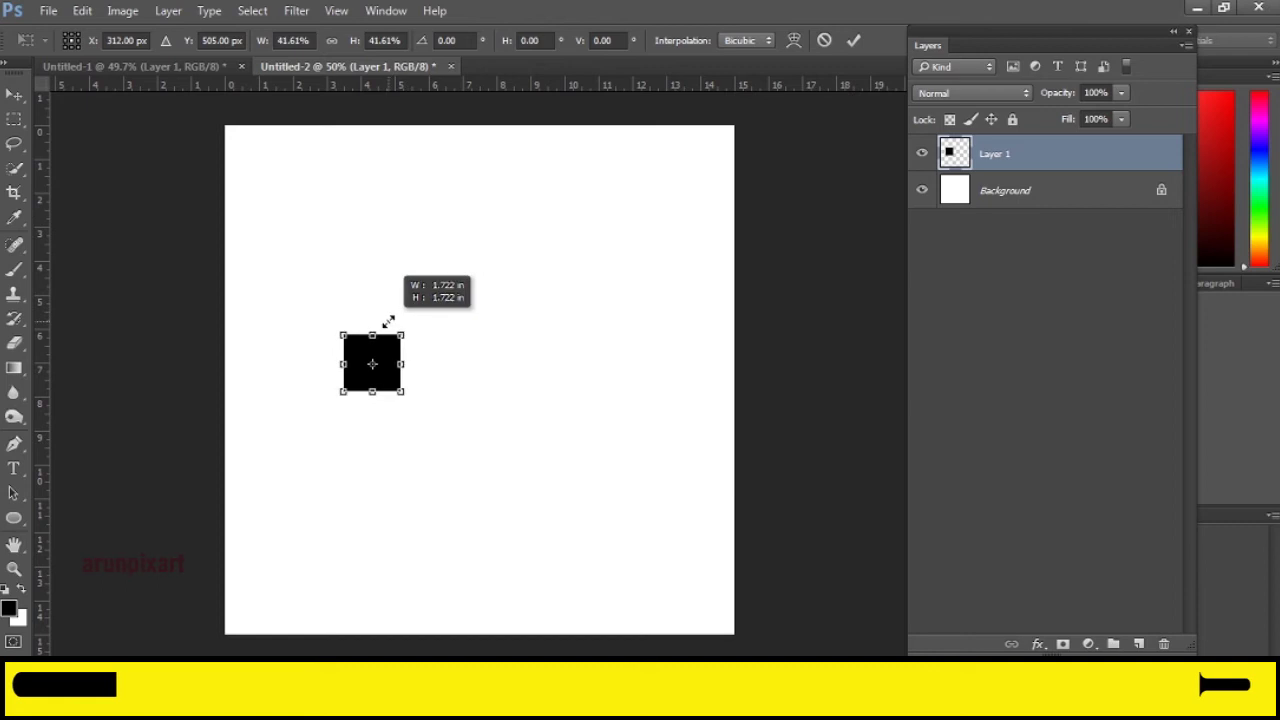
click(853, 40)
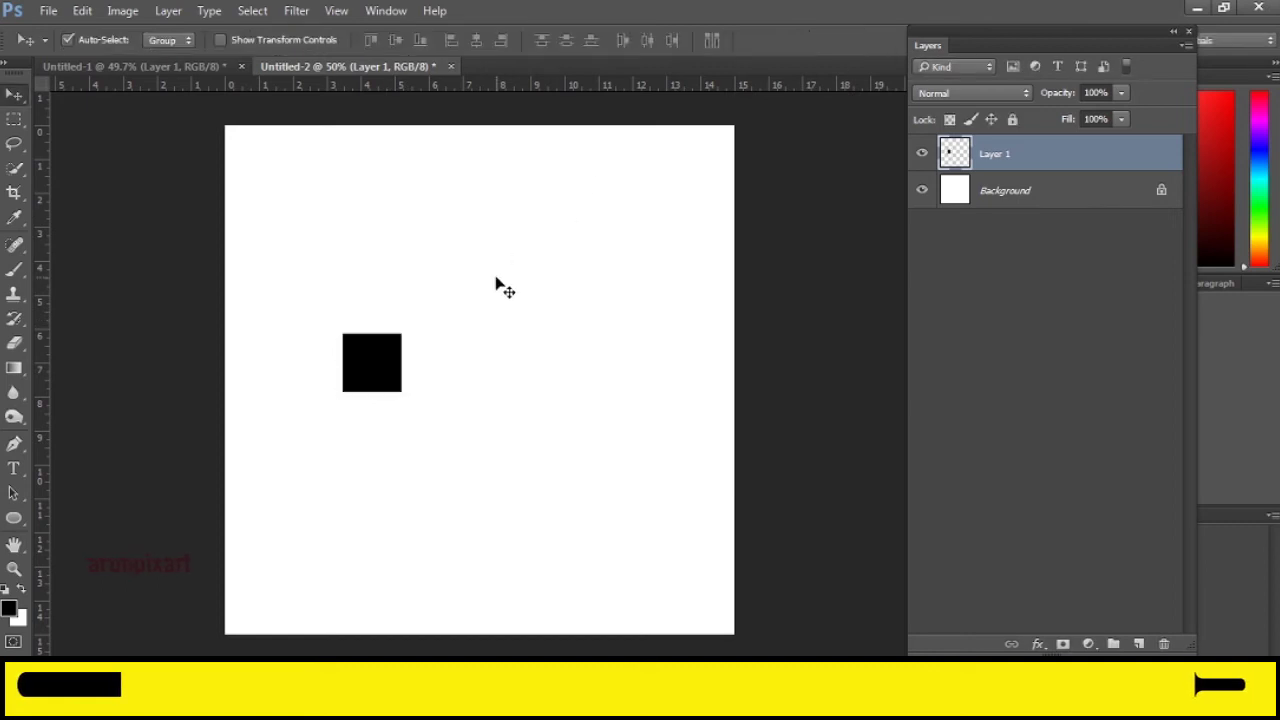
scroll(383, 400, up, 1)
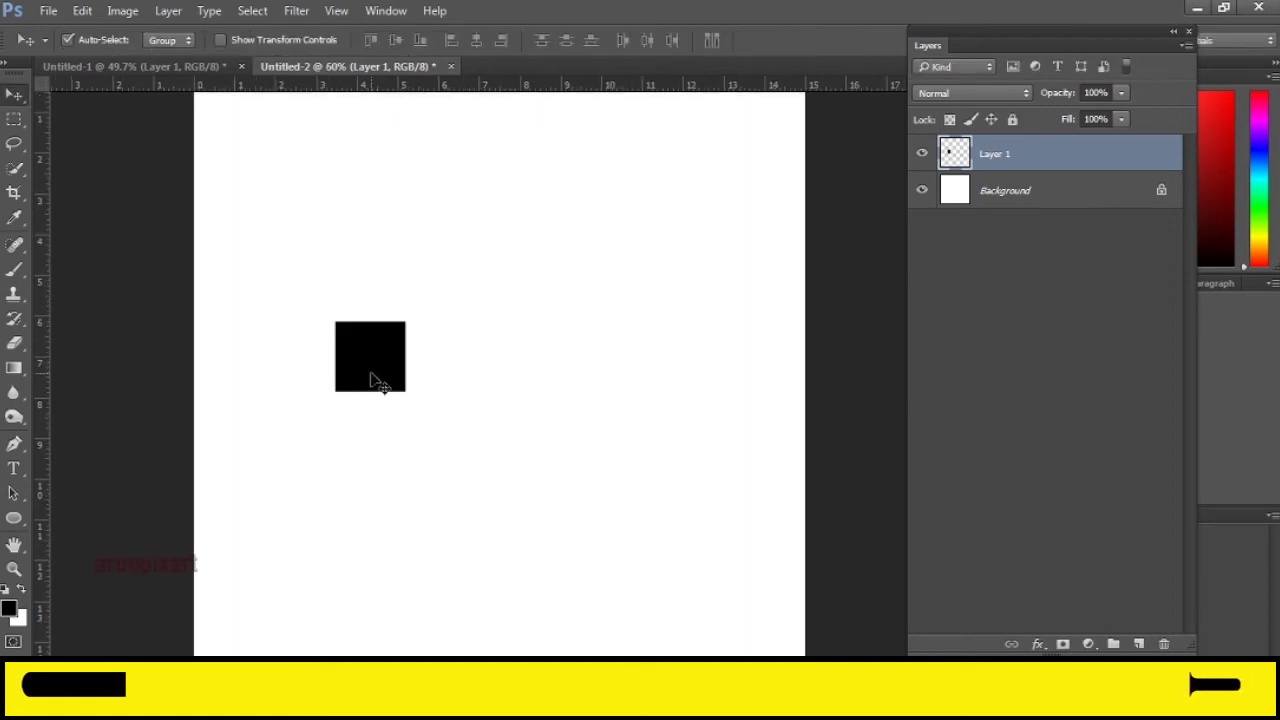
drag(370, 380, 368, 400)
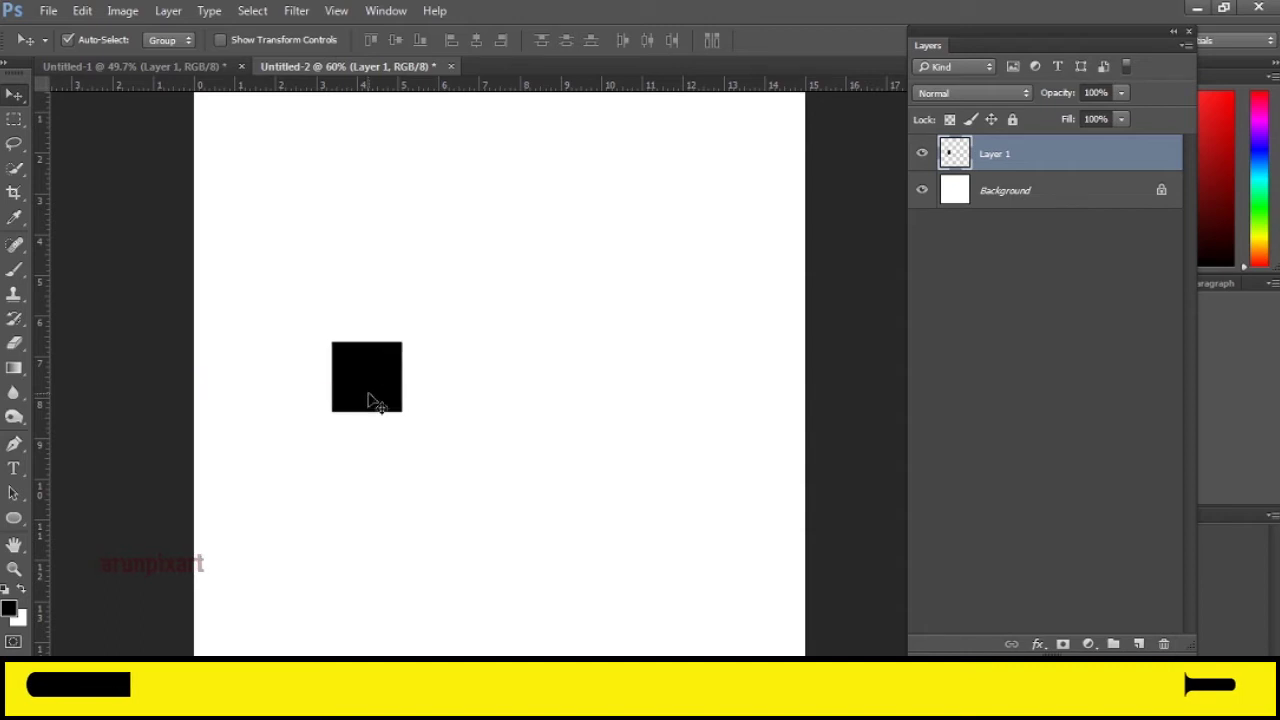
Step: Duplicate the square as Layer 1 copy and place it right beside the original
right_click(1004, 160)
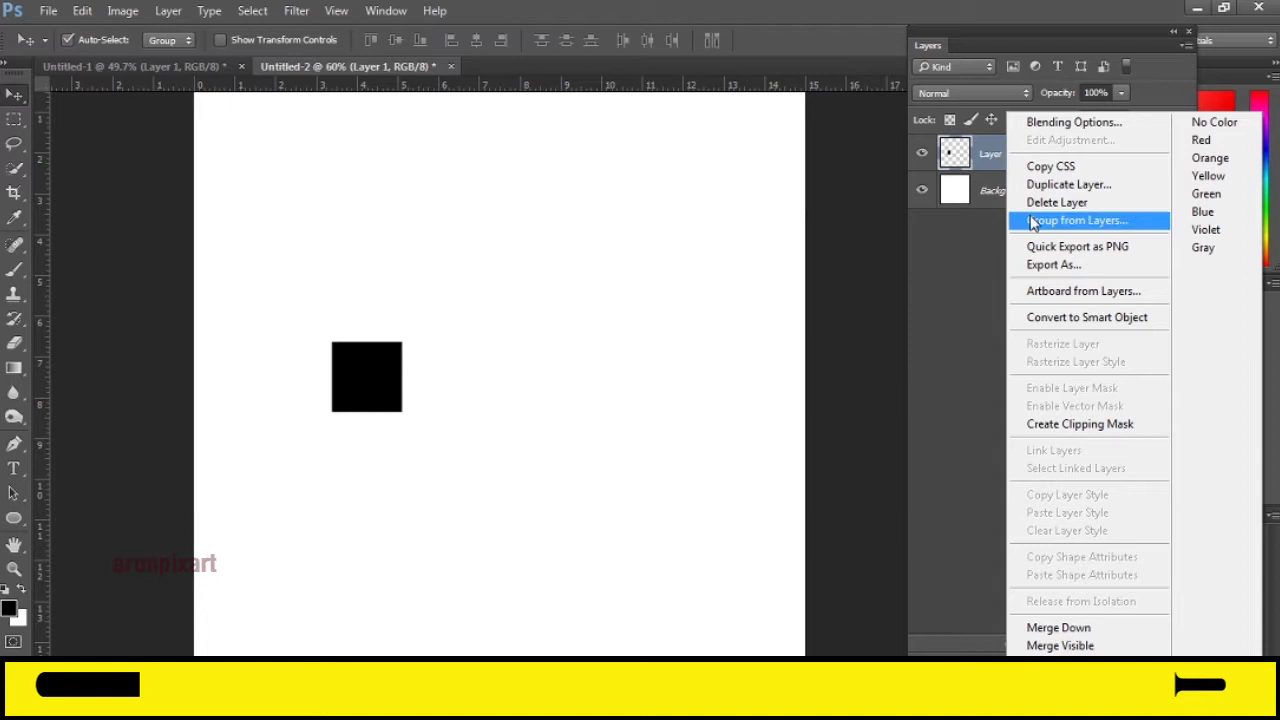
click(1050, 186)
click(818, 216)
drag(357, 374, 428, 381)
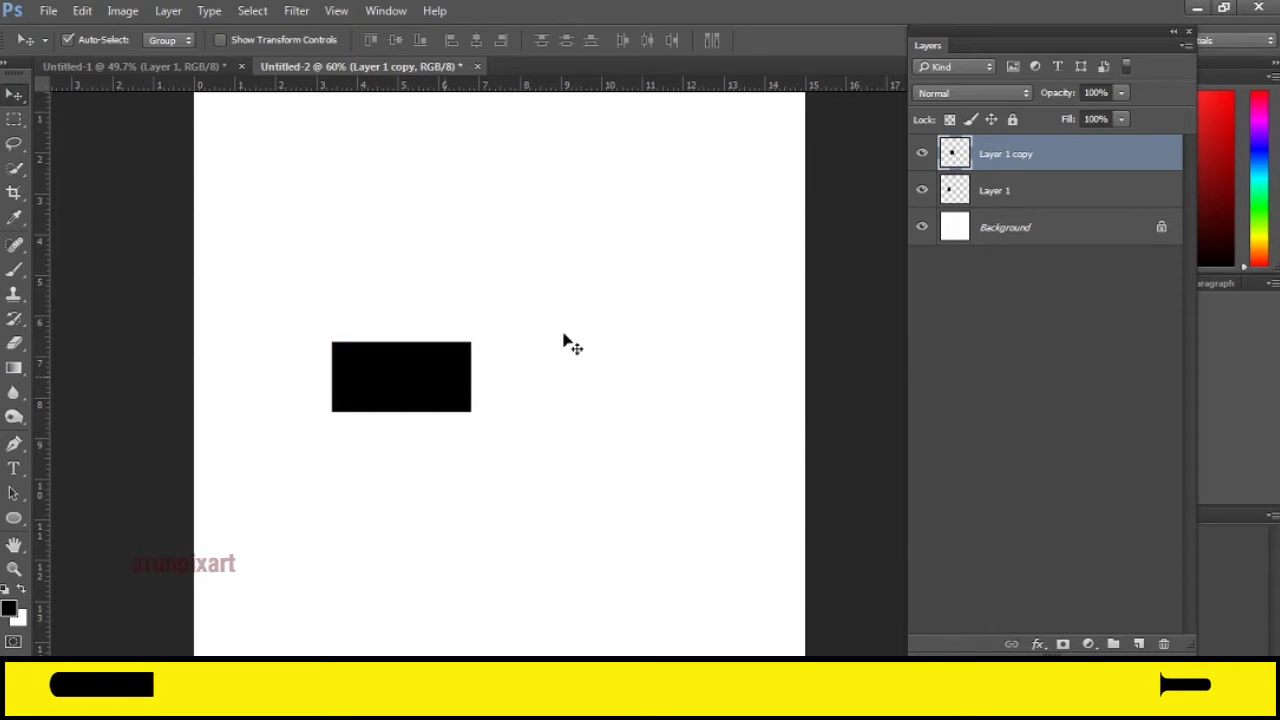
Step: Add Layer 1 copy 2 and copy 3, lining each up to the right to lengthen the bar
right_click(1009, 164)
click(1030, 182)
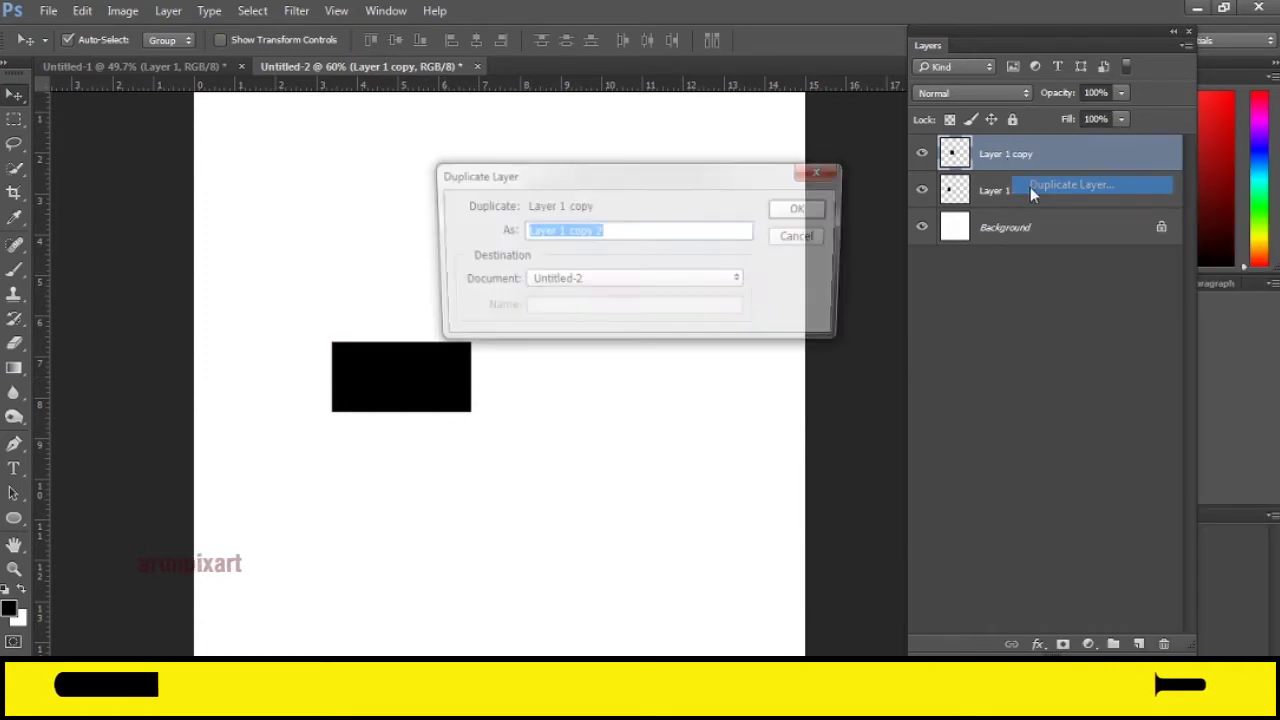
click(828, 206)
drag(457, 380, 514, 381)
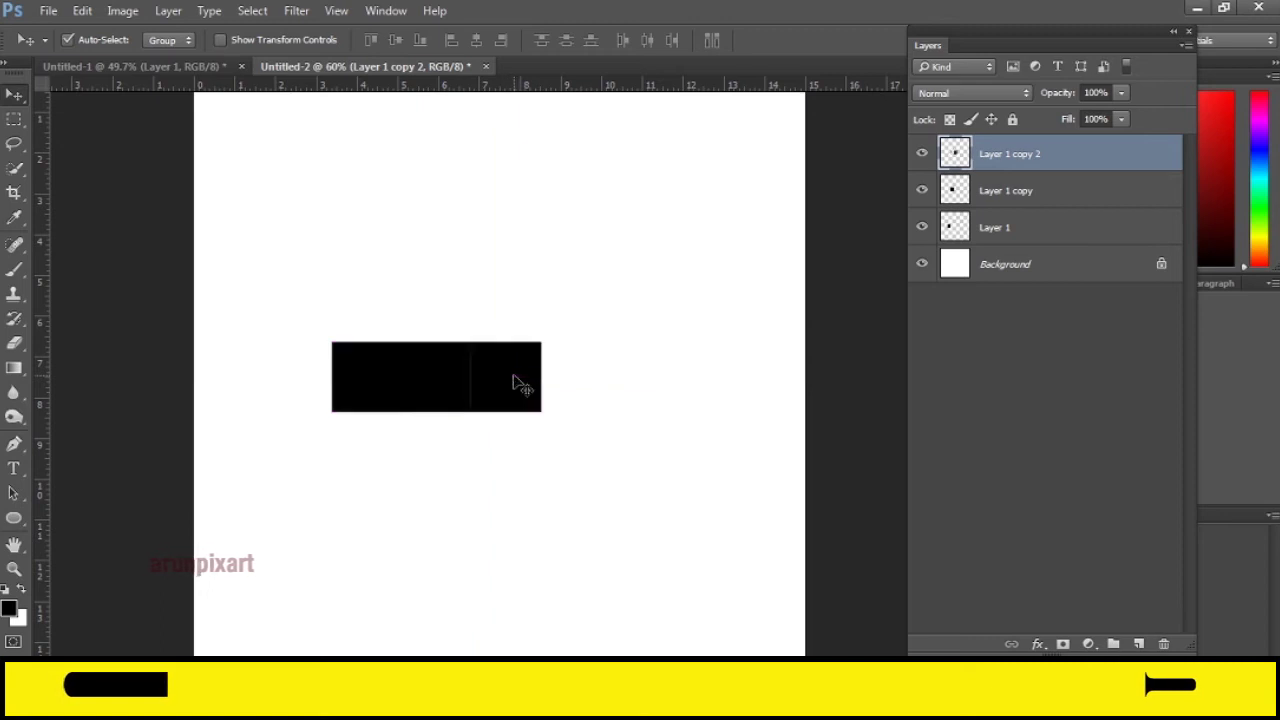
right_click(993, 160)
click(1000, 182)
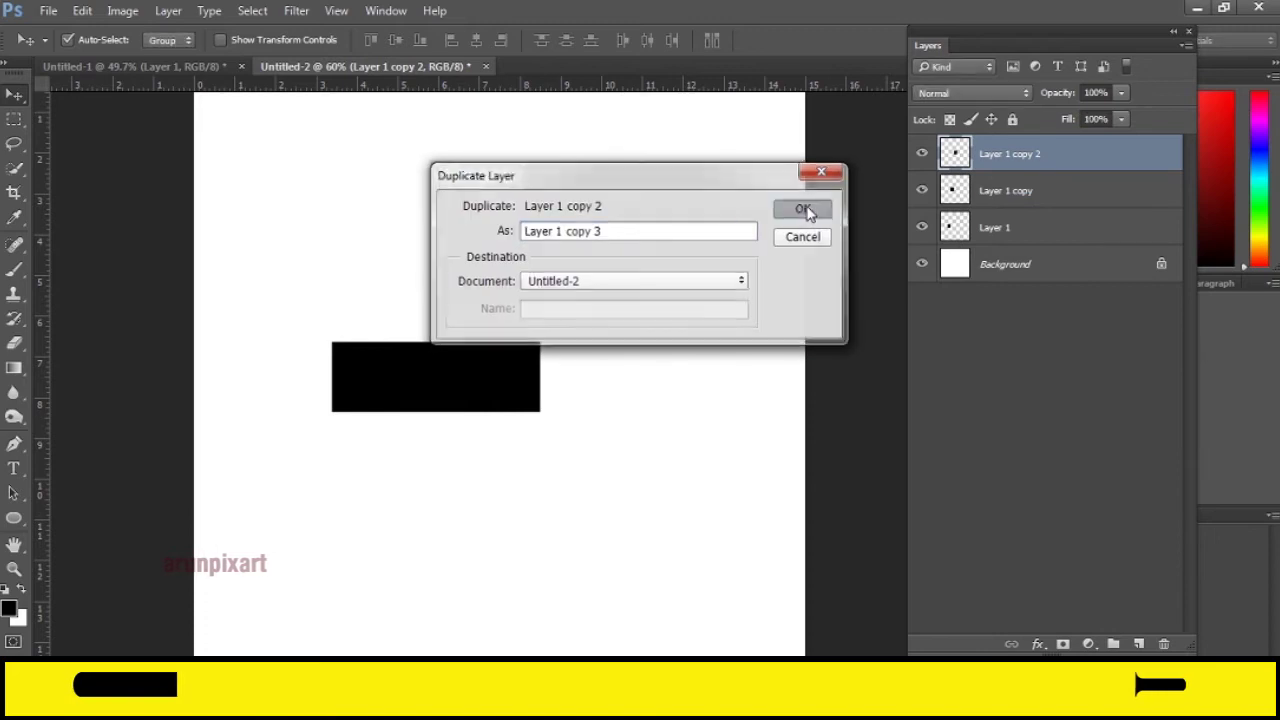
click(805, 210)
drag(534, 397, 597, 400)
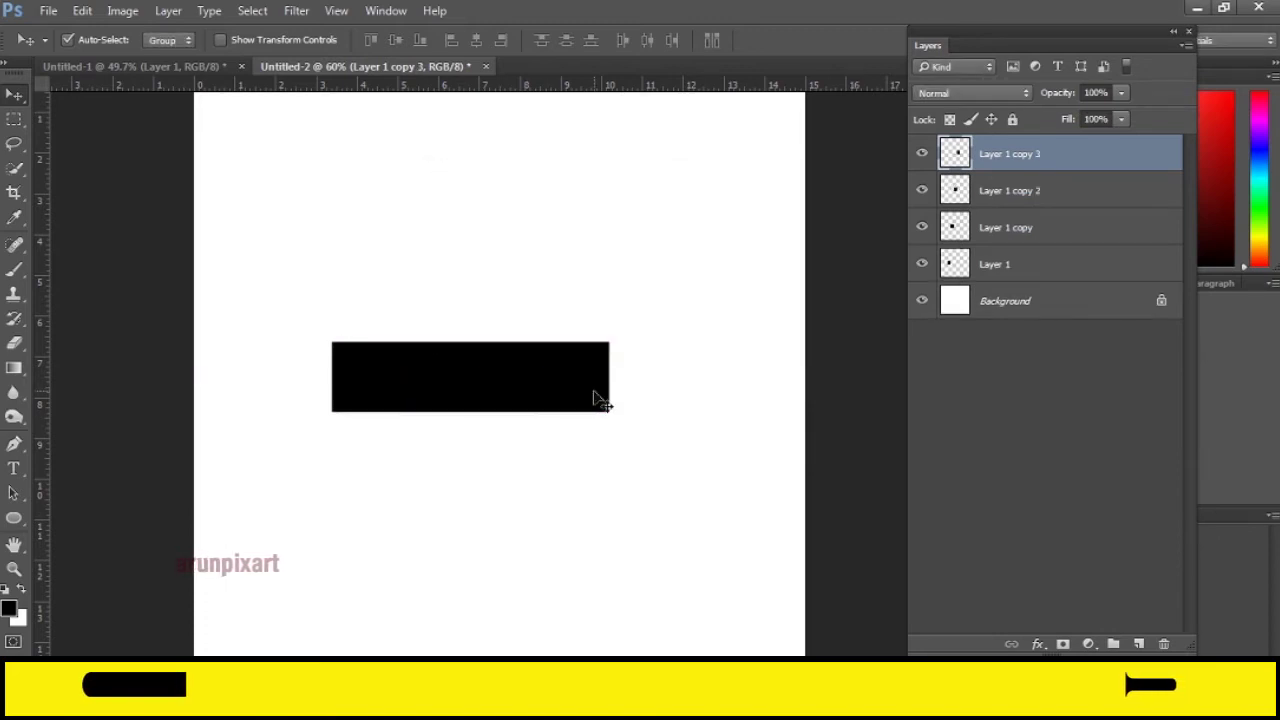
Step: Merge the four square layers into one bar, shrinking it slightly and shifting it left
ctrl+click(1030, 268)
ctrl+click(1028, 227)
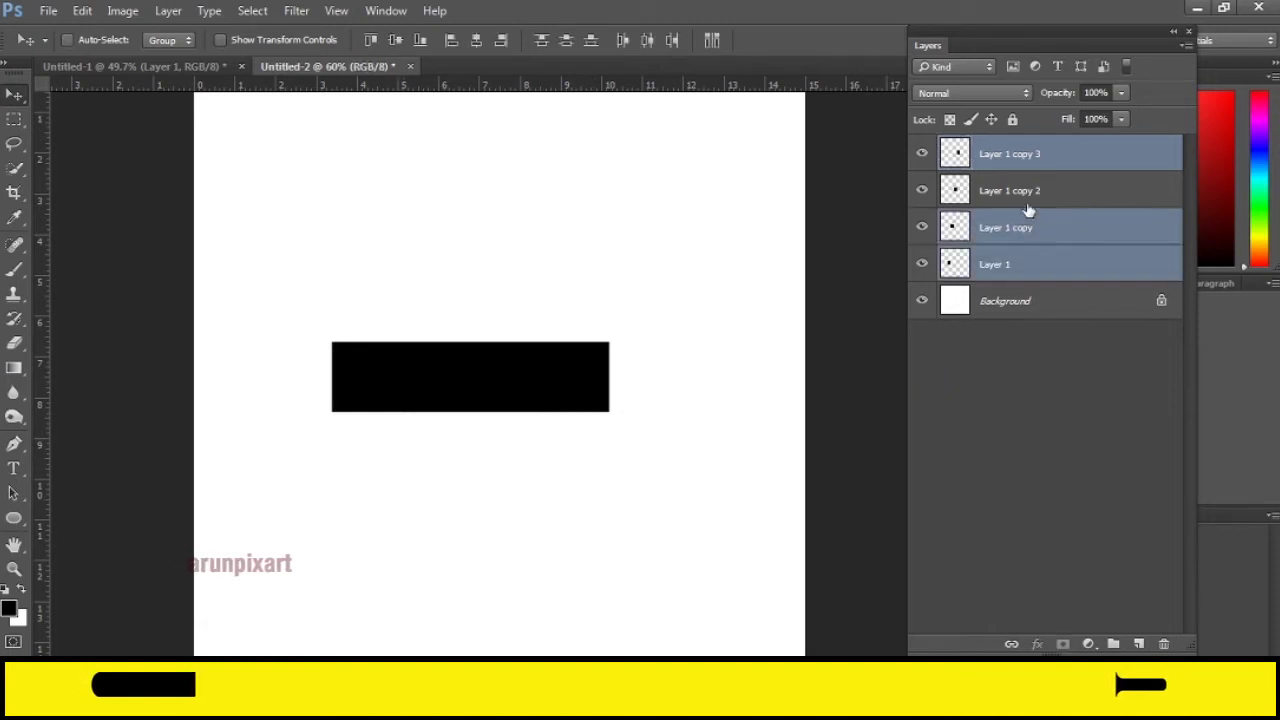
ctrl+click(1028, 210)
right_click(1027, 209)
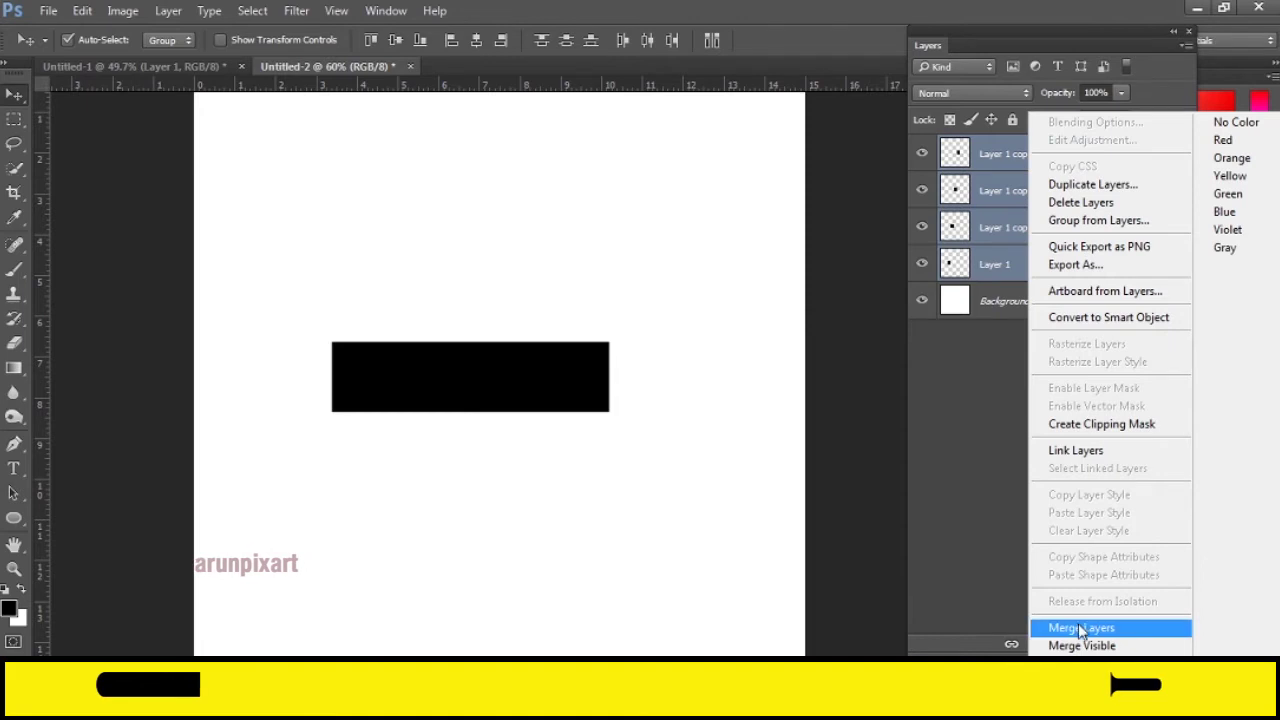
click(1078, 627)
click(637, 374)
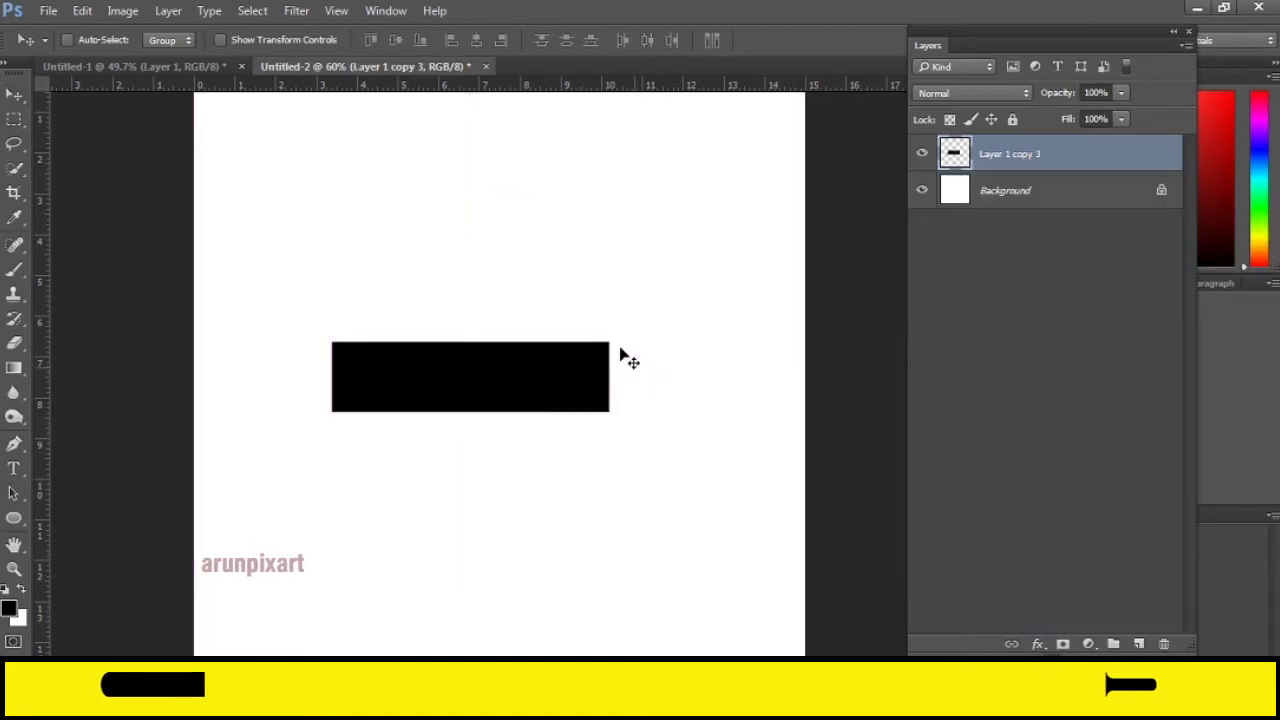
key(ctrl+t)
drag(615, 341, 537, 383)
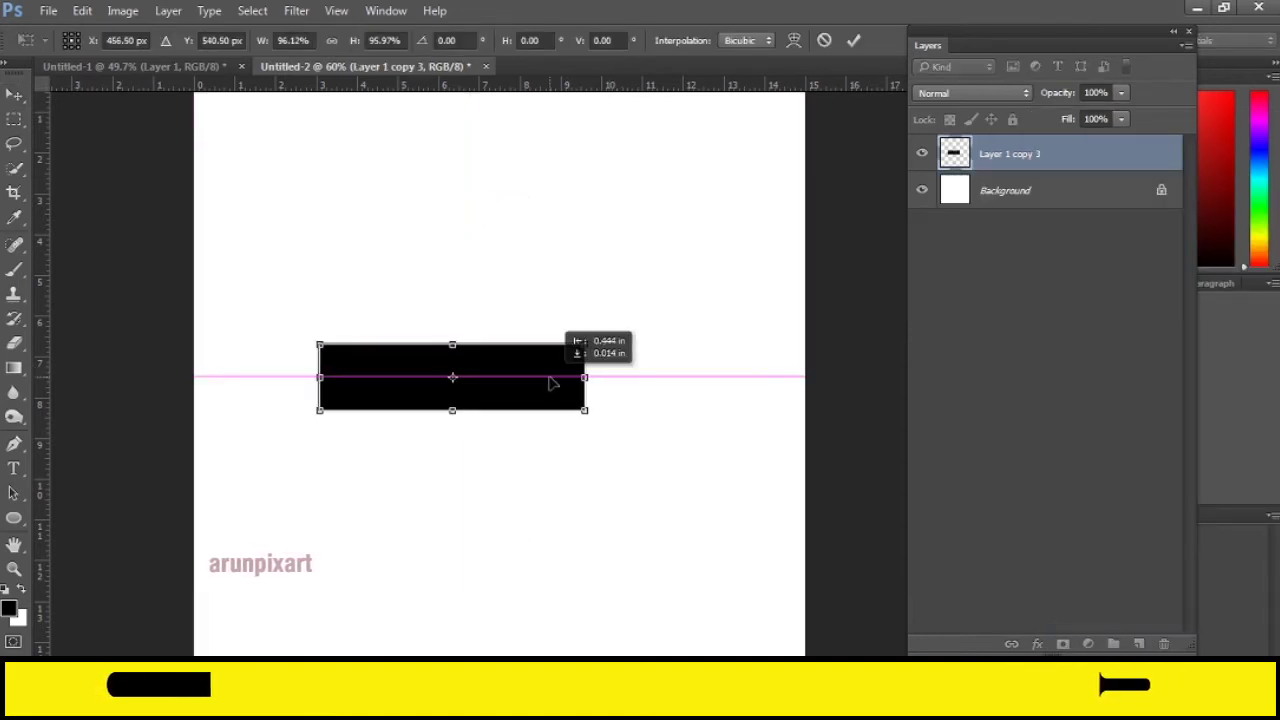
click(851, 44)
Step: Add Layer 1 copy 4, scaled to about 48%, against the bar's right end
right_click(1017, 160)
click(1048, 185)
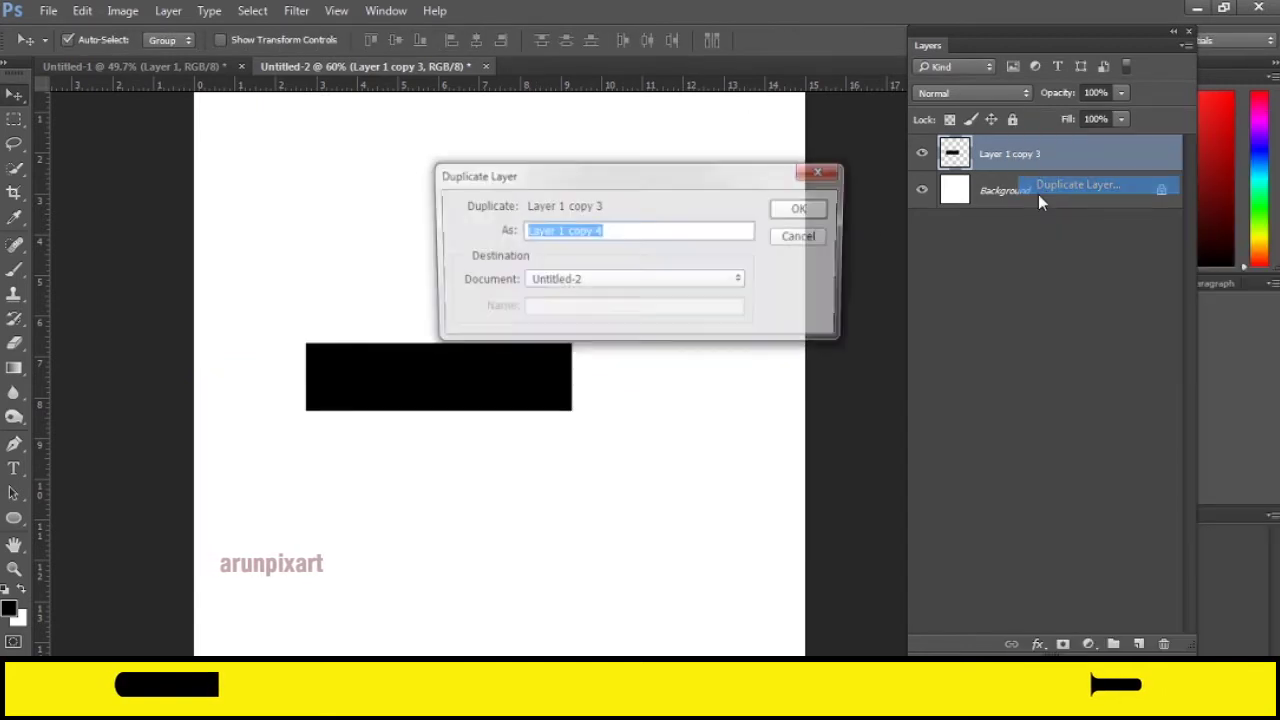
click(808, 214)
drag(490, 387, 531, 287)
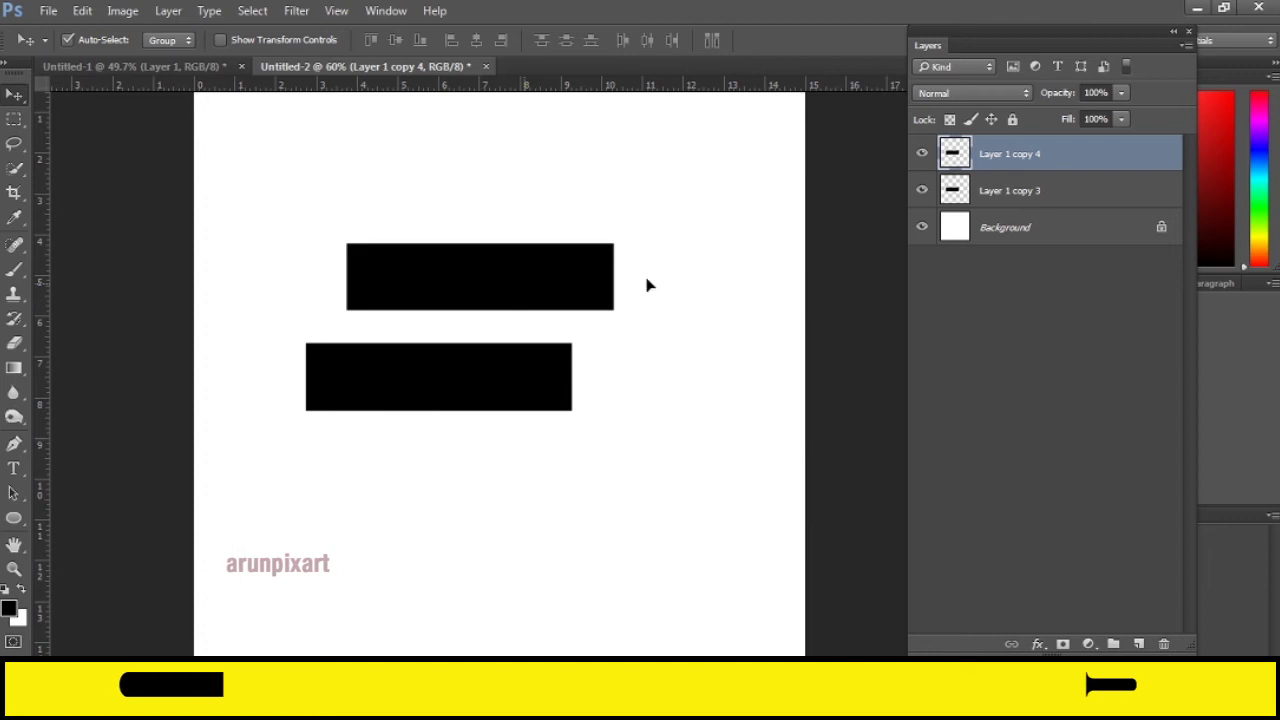
key(ctrl+t)
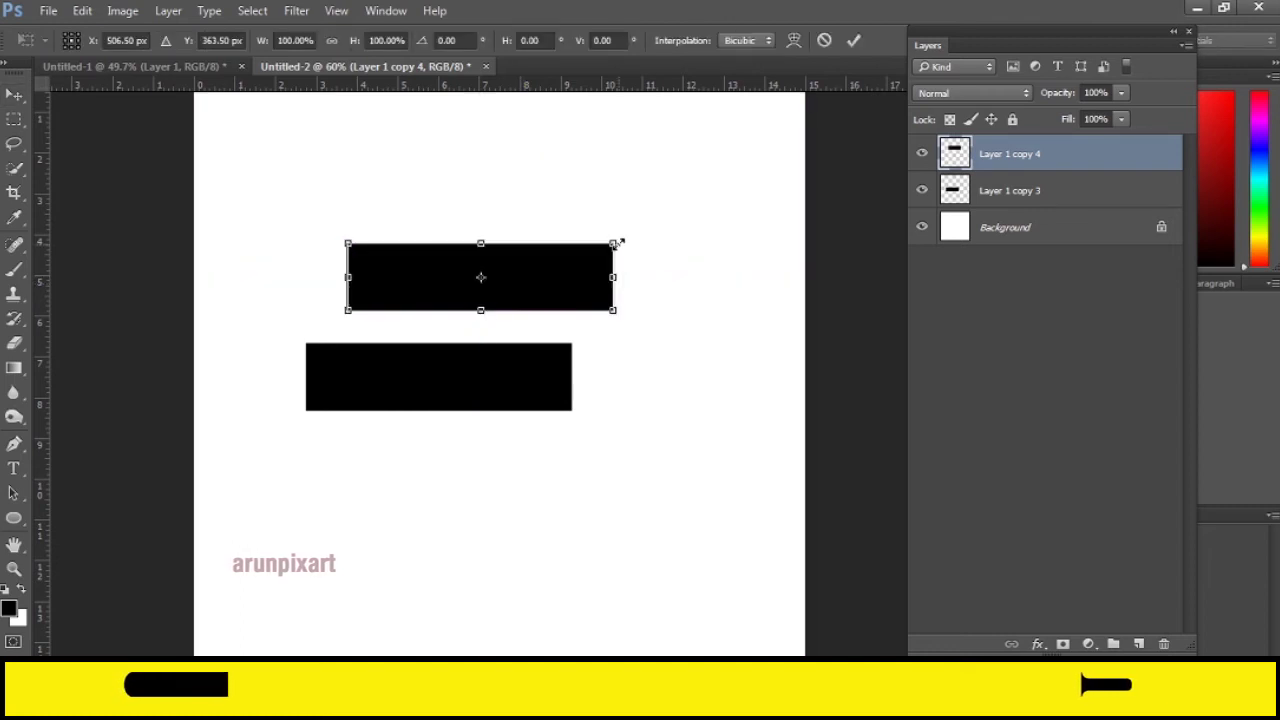
drag(613, 243, 541, 258)
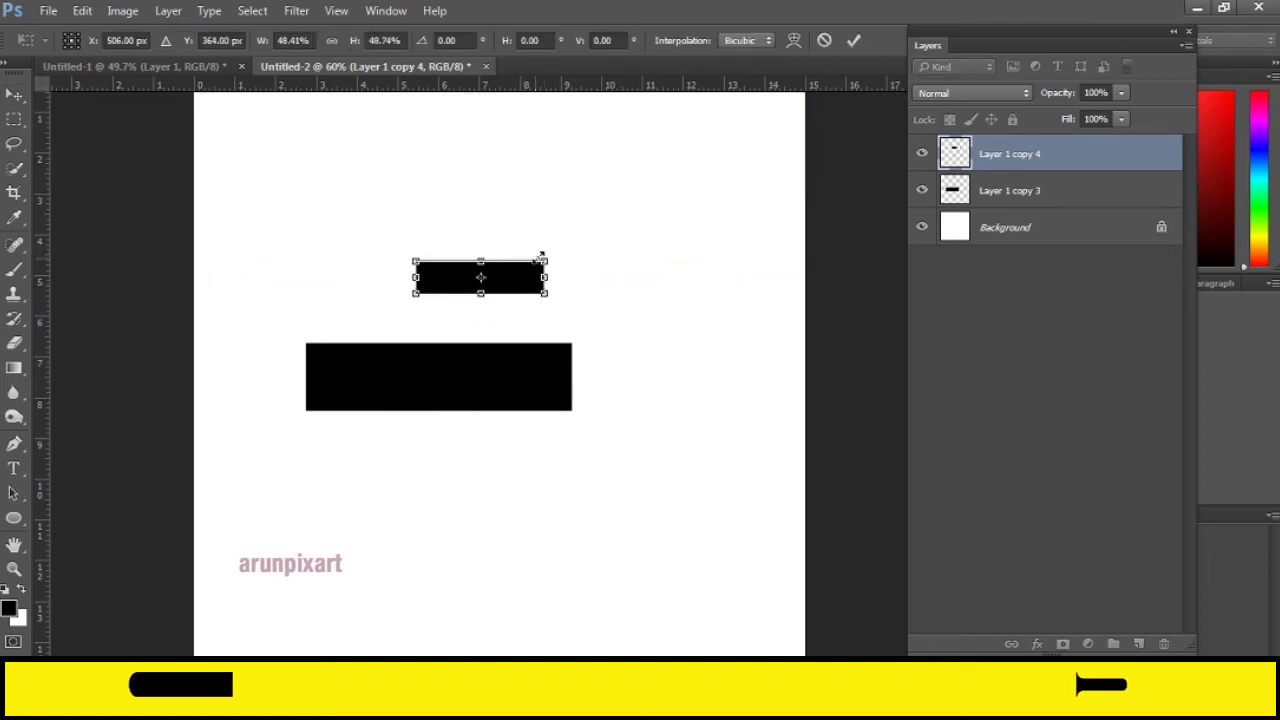
scroll(503, 277, up, 1)
drag(502, 283, 686, 393)
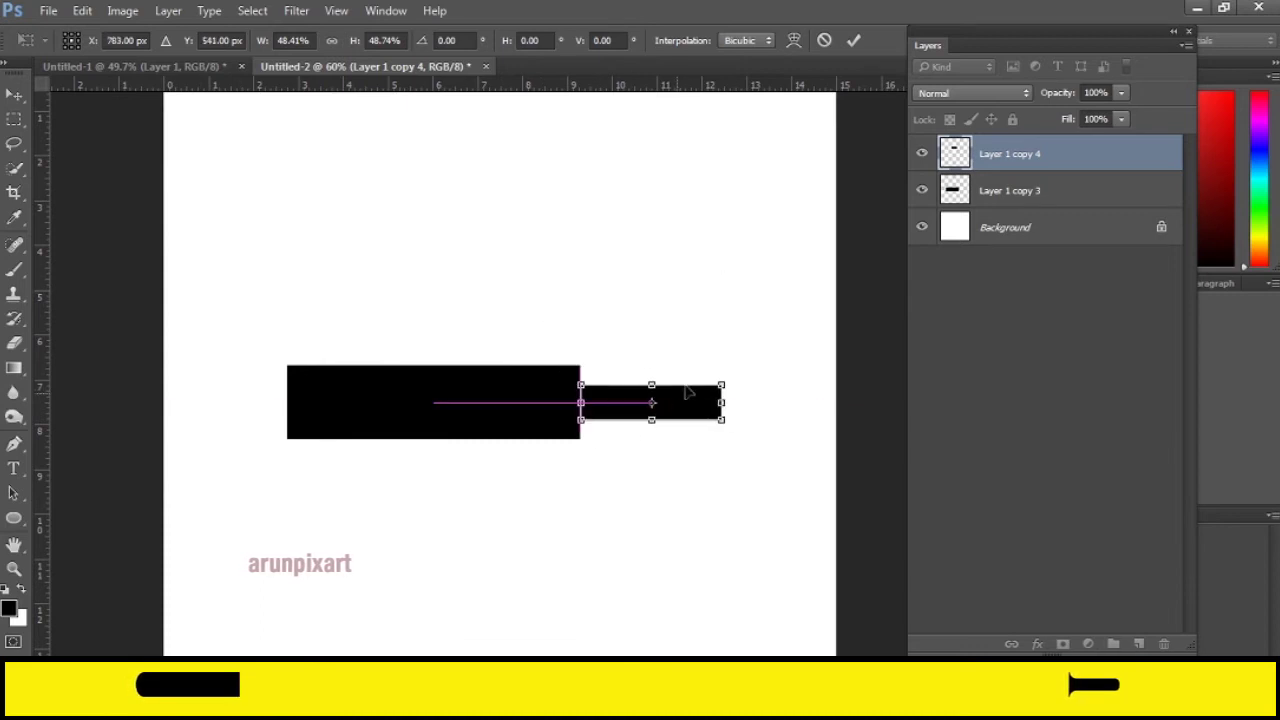
click(853, 40)
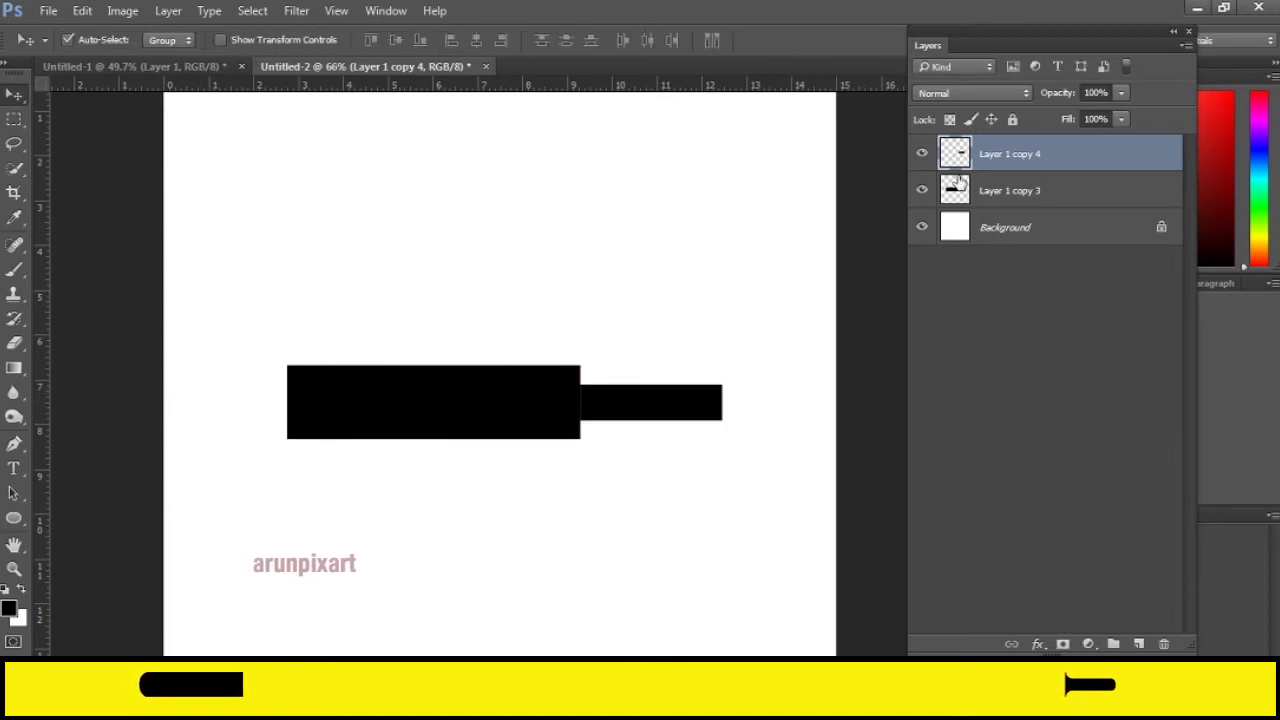
Step: In Untitled-1, move the square left and place a duplicate to its right
click(155, 68)
drag(494, 277, 364, 280)
right_click(985, 187)
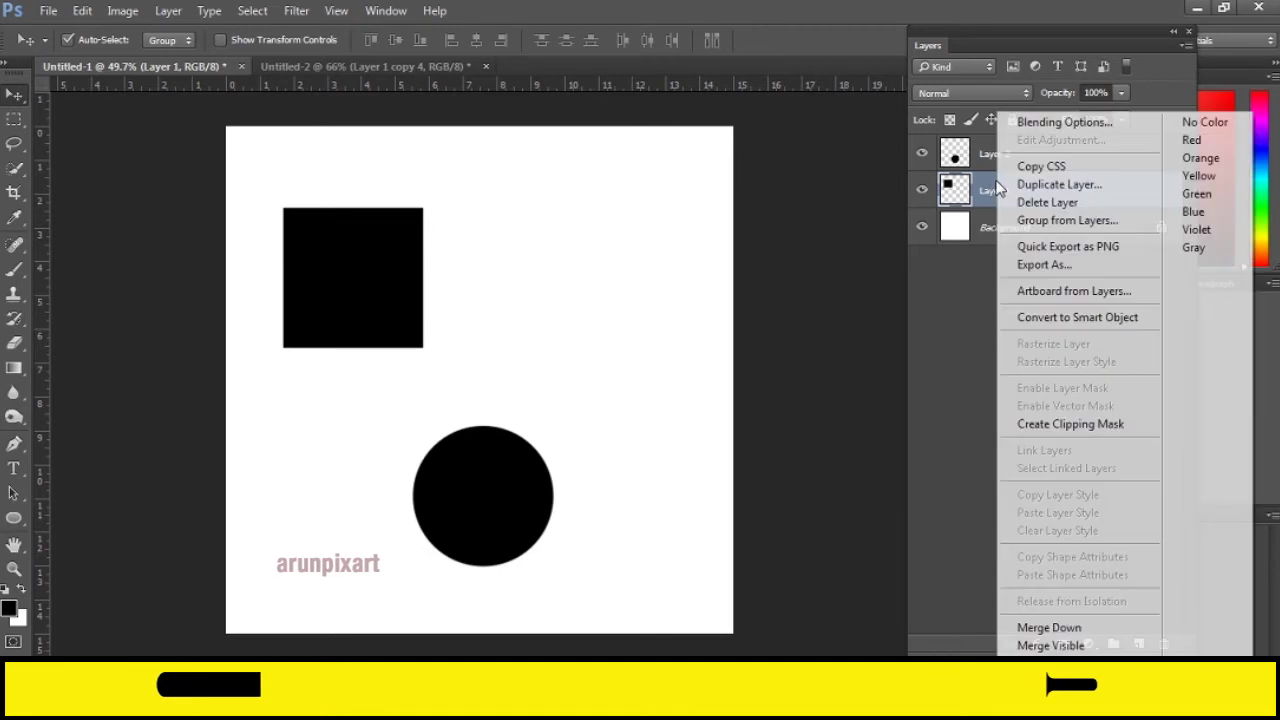
click(1071, 180)
click(804, 210)
drag(395, 274, 579, 274)
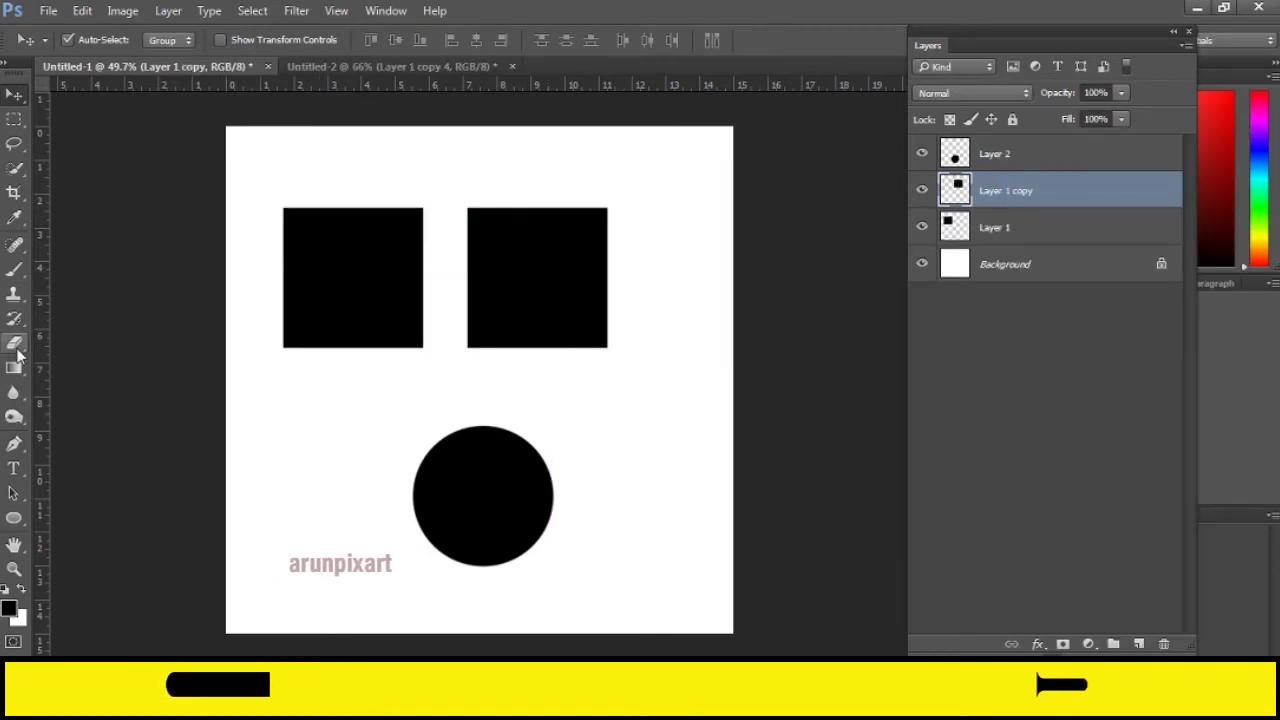
Step: Erase a quarter circle from the copied square and drag the curved piece into Untitled-2
click(15, 346)
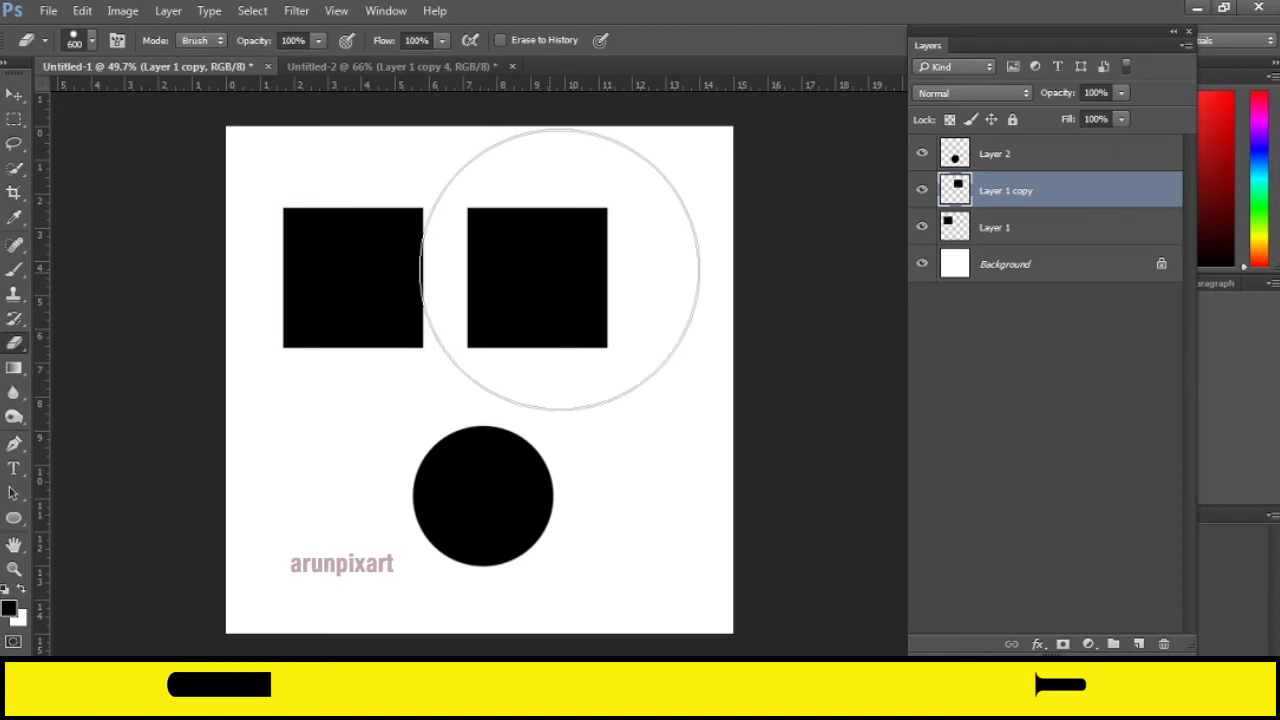
click(609, 207)
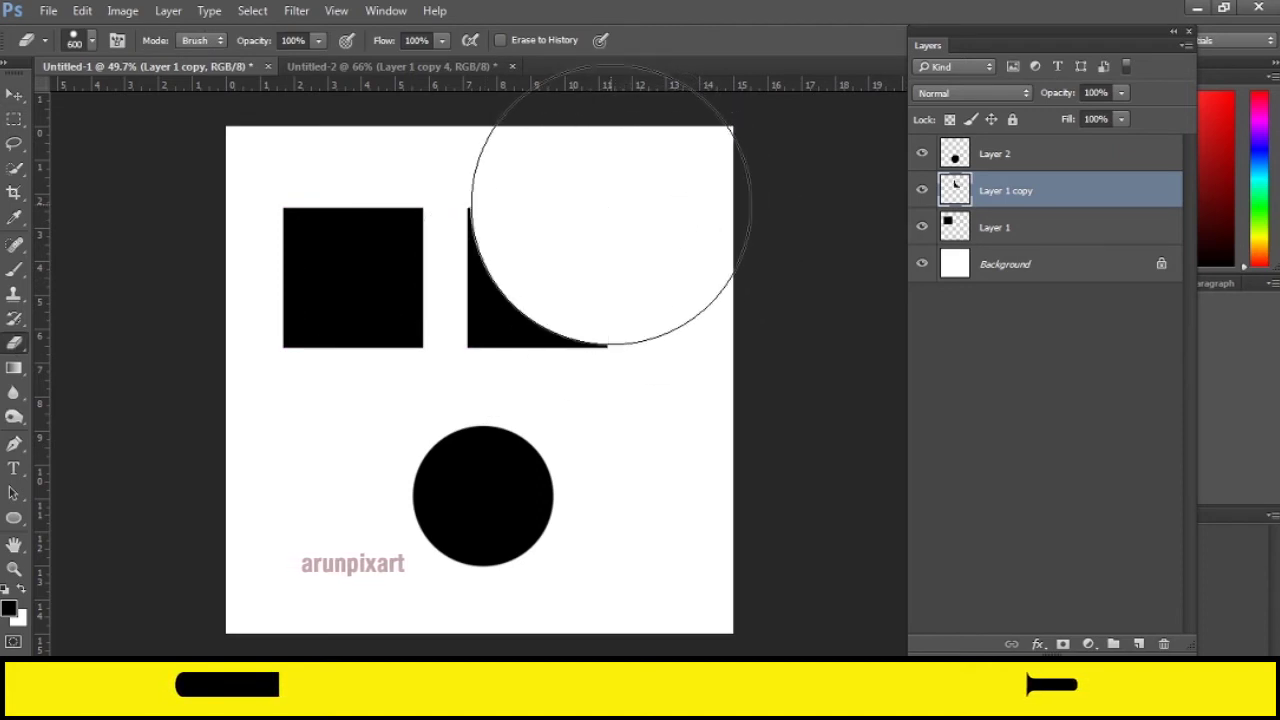
click(15, 95)
mouse_move(520, 330)
mouse_down()
mouse_move(348, 67)
mouse_move(607, 306)
mouse_up()
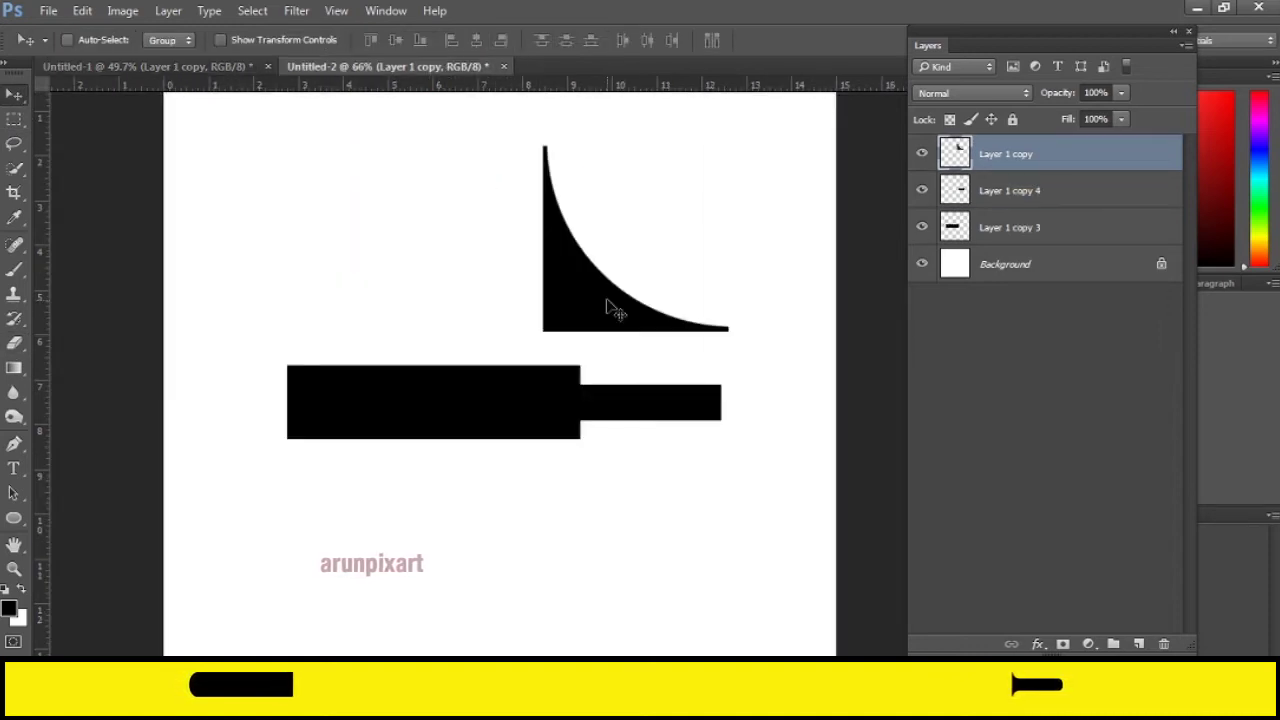
key(ctrl+t)
Step: Shrink the curved fillet to about a quarter, then 70%, and move it onto the bar's top edge
mouse_move(728, 147)
mouse_down()
mouse_move(617, 177)
mouse_move(620, 188)
mouse_up()
click(853, 40)
scroll(699, 247, up, 2)
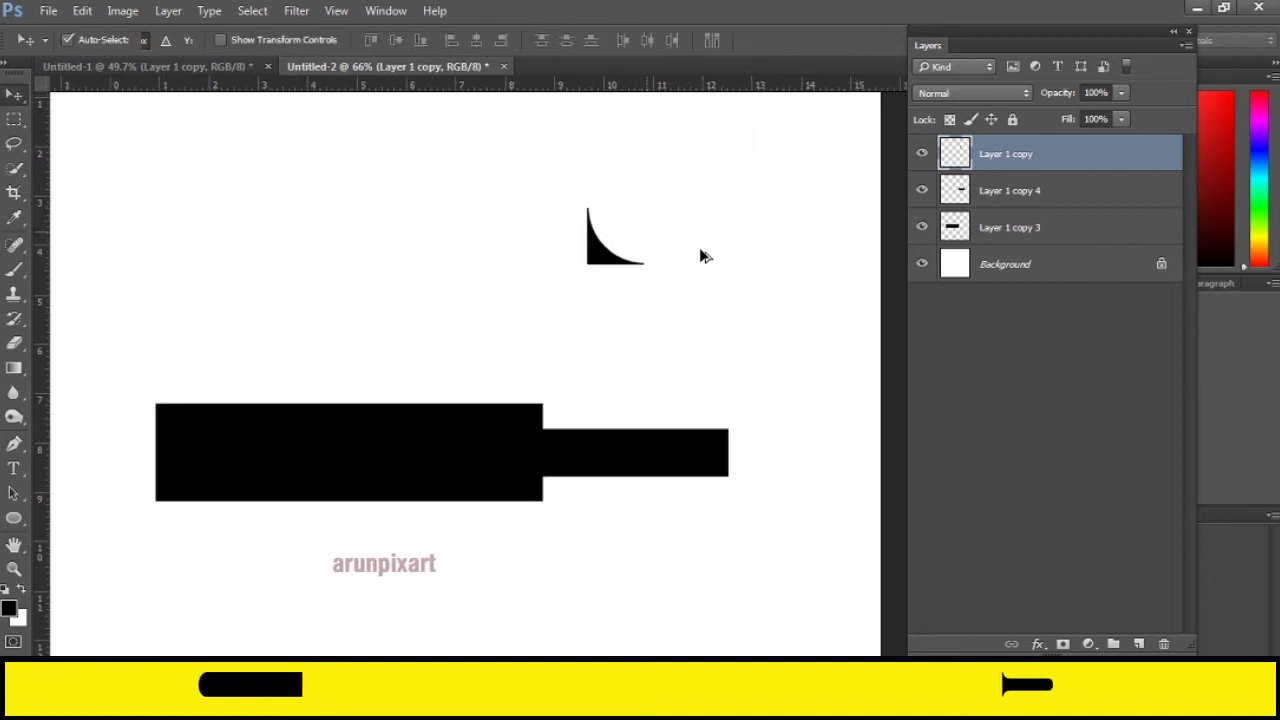
drag(614, 268, 580, 450)
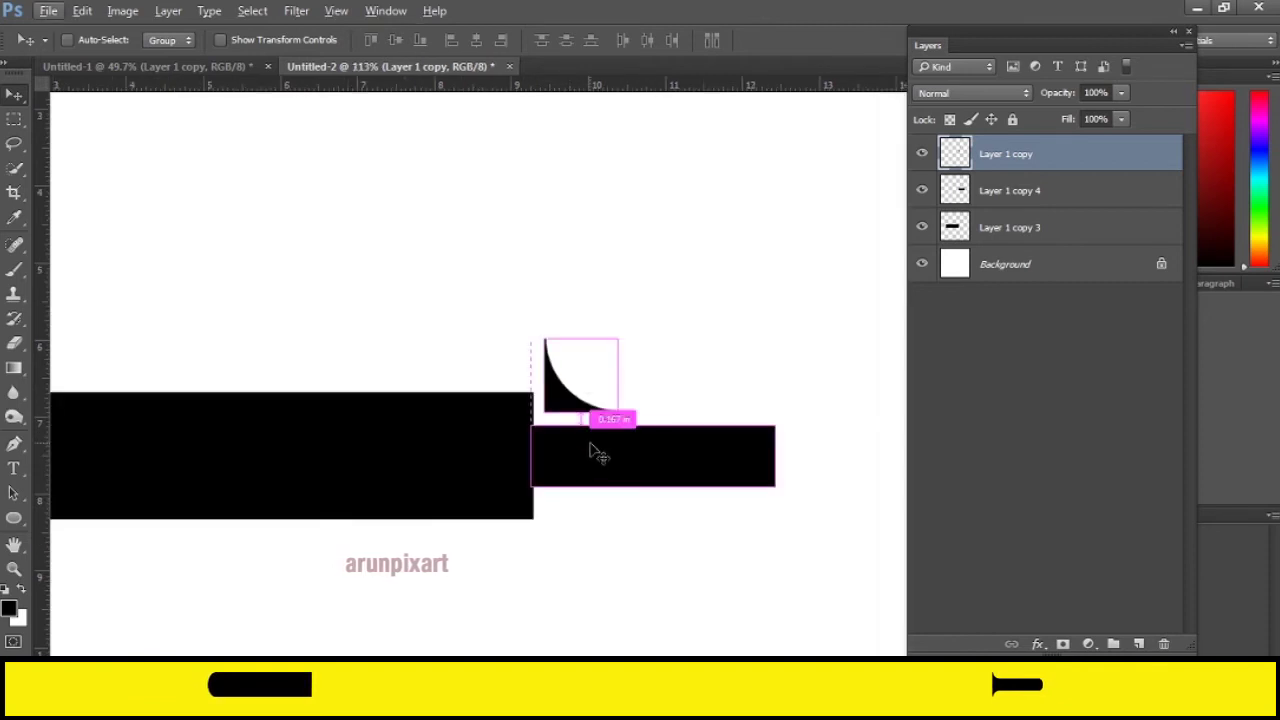
key(ctrl+t)
drag(619, 334, 607, 350)
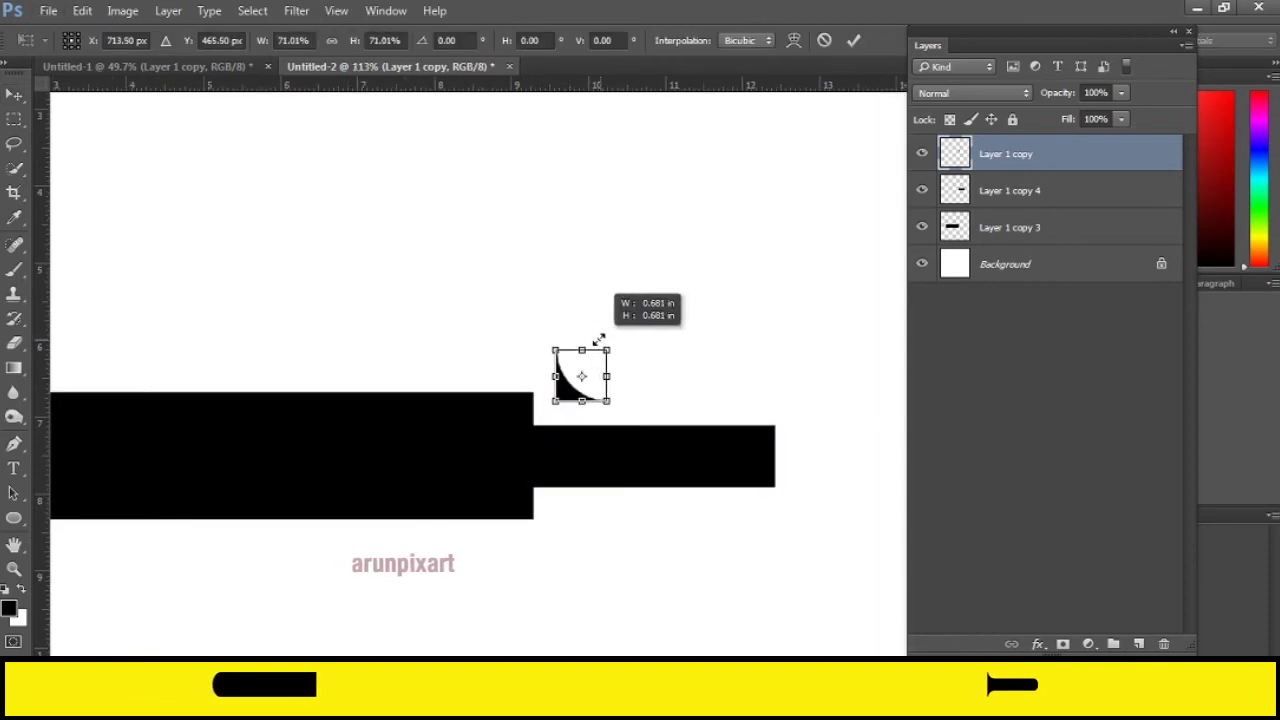
click(853, 40)
scroll(549, 434, up, 2)
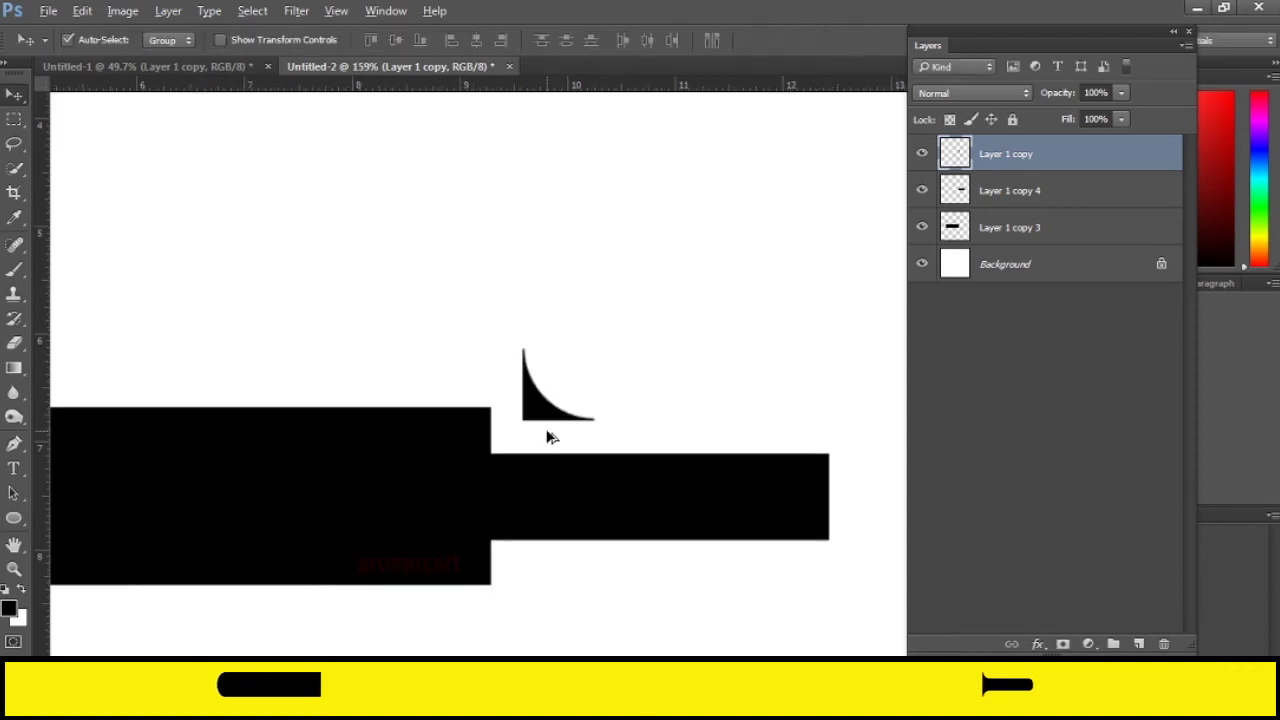
scroll(551, 417, up, 1)
mouse_move(551, 417)
mouse_down()
mouse_move(515, 457)
mouse_move(518, 434)
mouse_up()
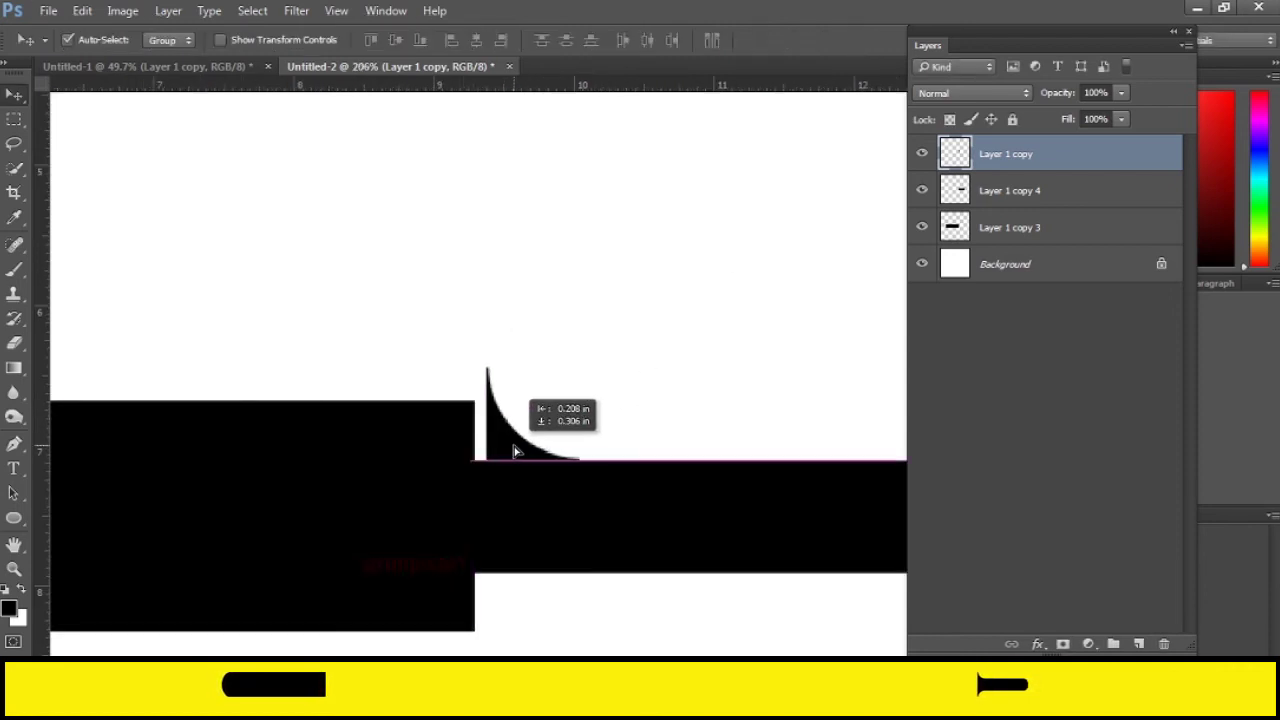
Step: Shrink the fillet further, to 85%, and fit it into the step corner
key(ctrl+t)
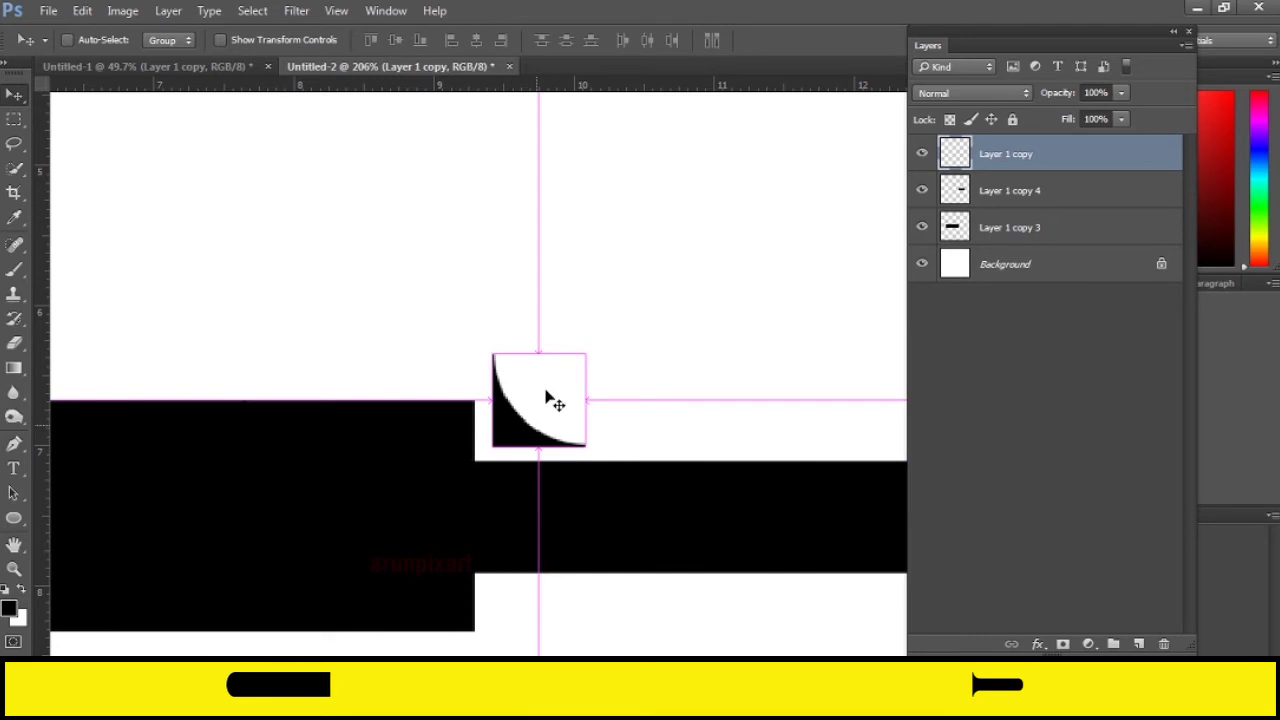
drag(584, 352, 577, 362)
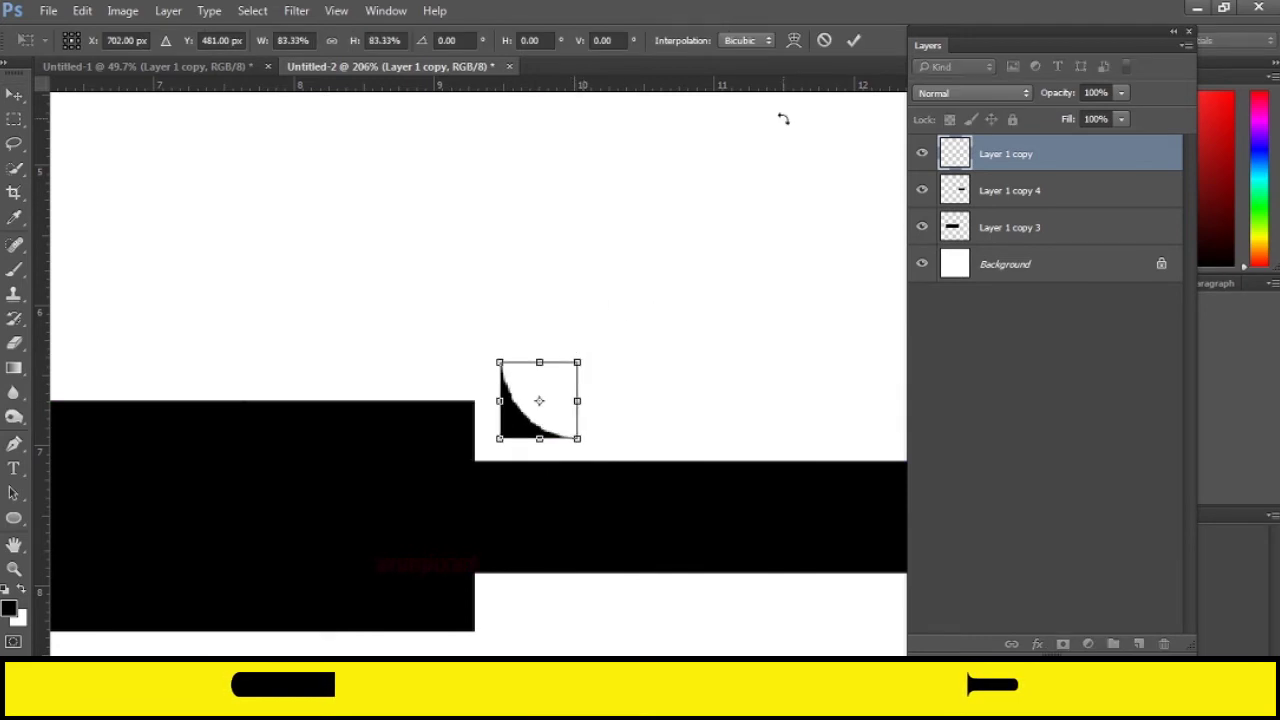
click(855, 40)
drag(522, 435, 516, 445)
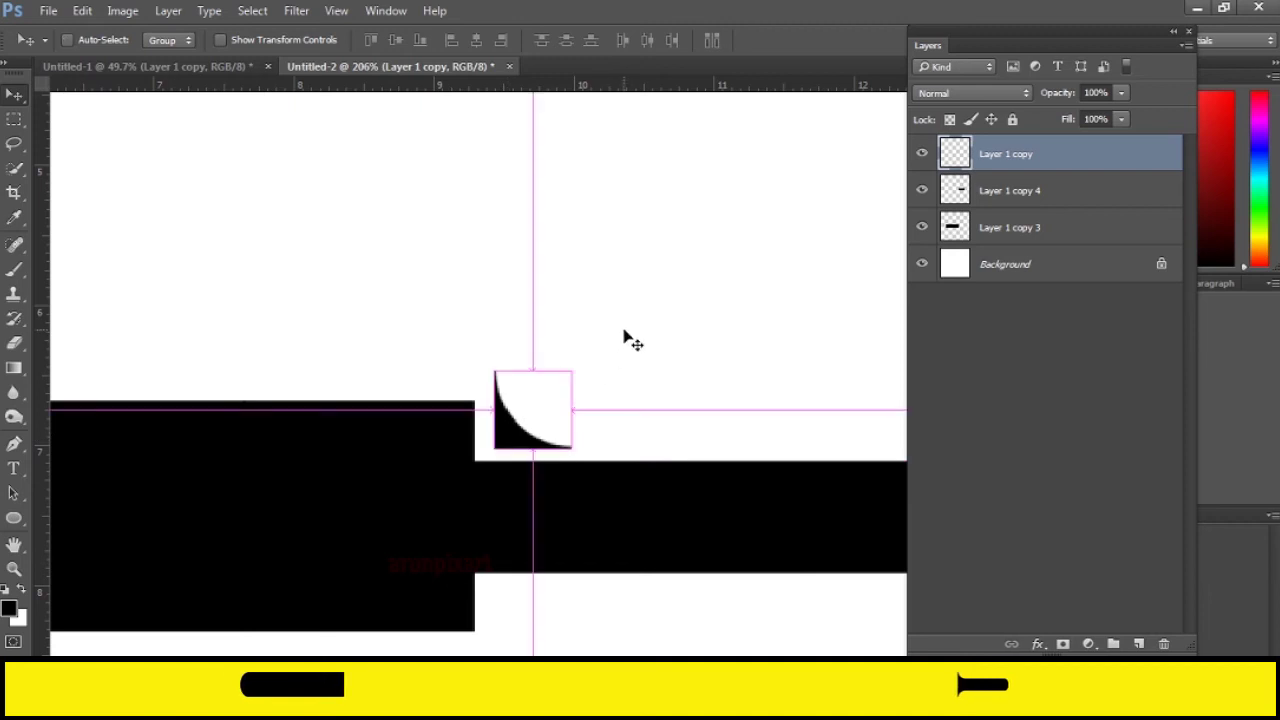
key(ctrl+t)
drag(572, 371, 566, 377)
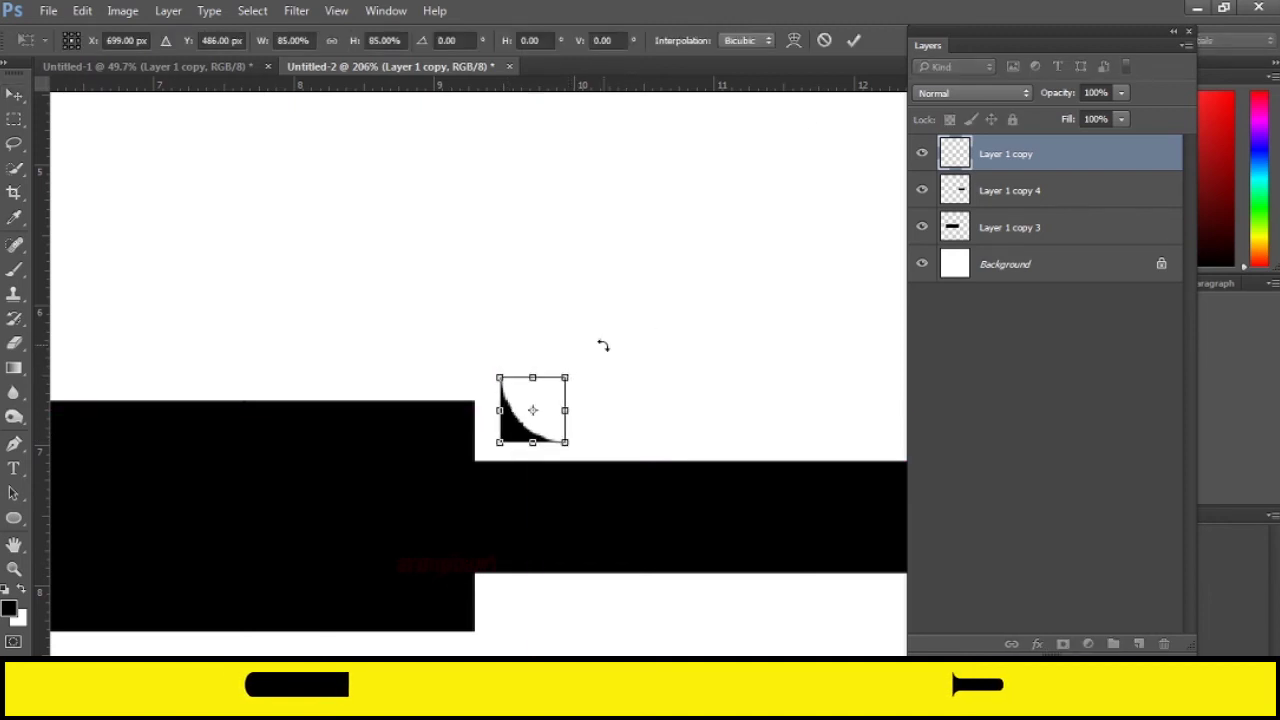
click(849, 44)
drag(543, 434, 520, 445)
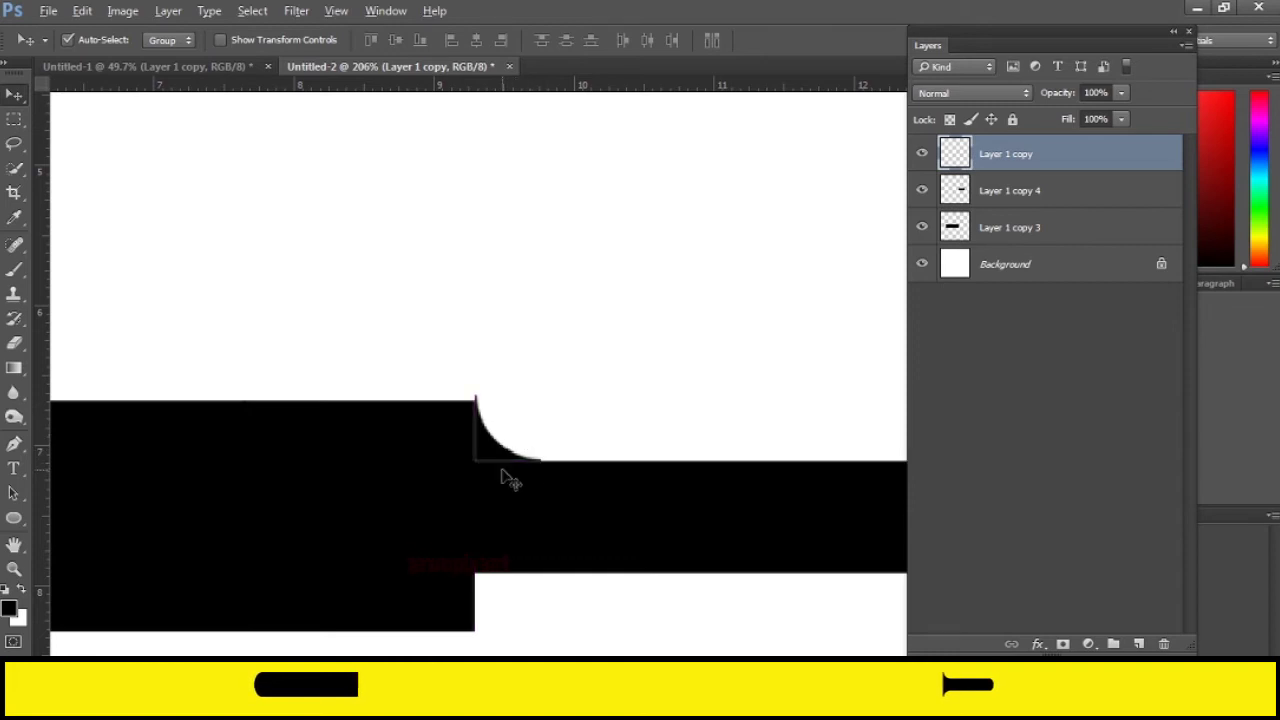
scroll(503, 478, up, 2)
scroll(486, 453, up, 1)
drag(481, 448, 503, 457)
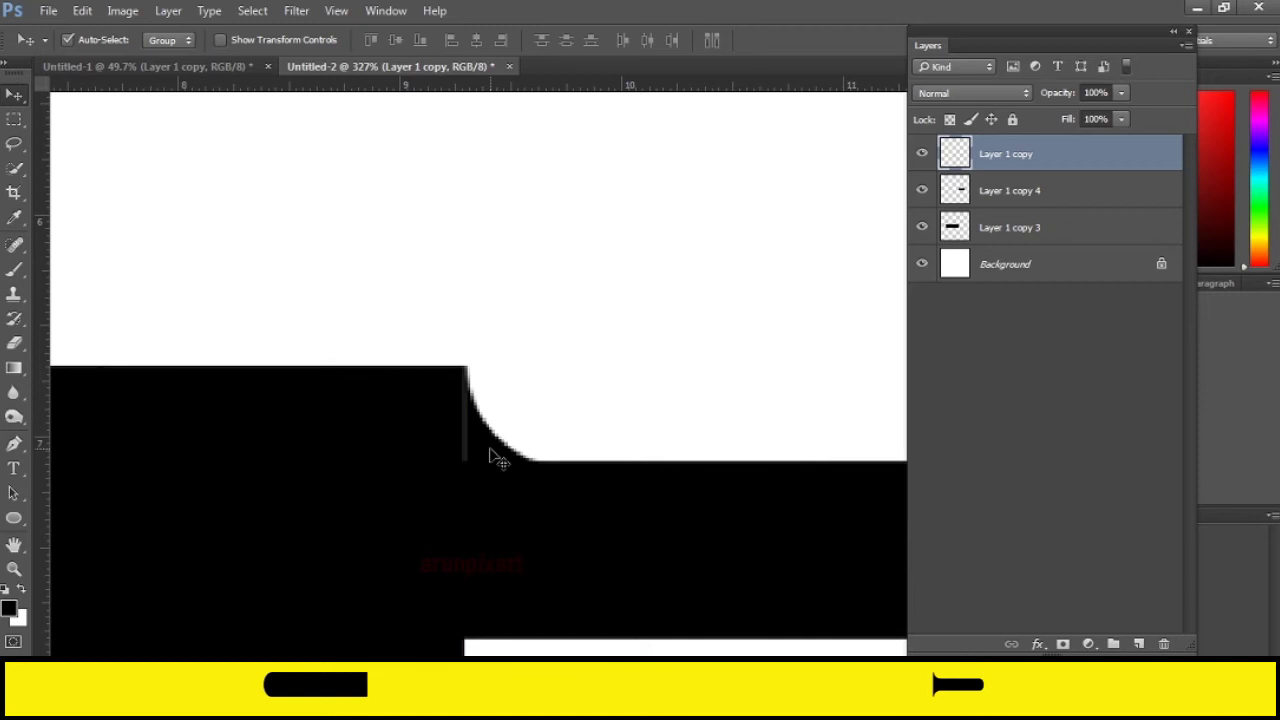
Step: Nudge the fillet to close the seam and marquee-select the joined corner
right_click(1000, 170)
click(825, 7)
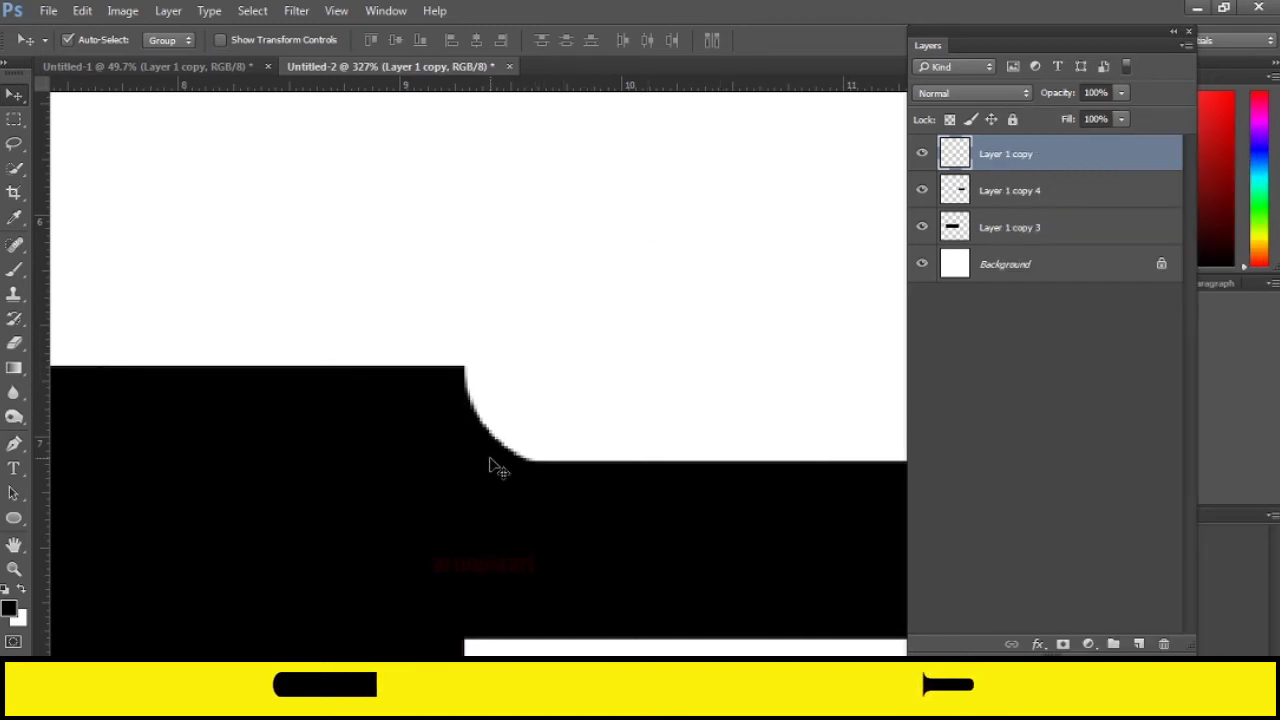
drag(490, 455, 497, 455)
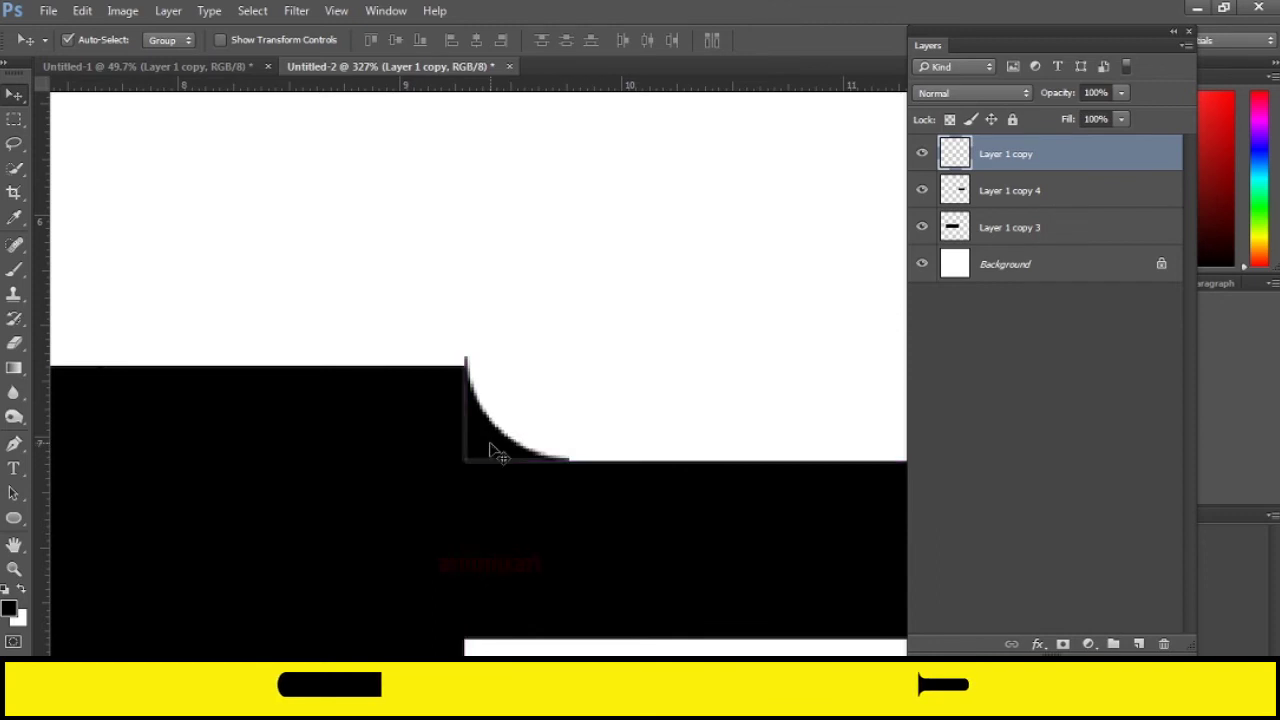
key(Left)
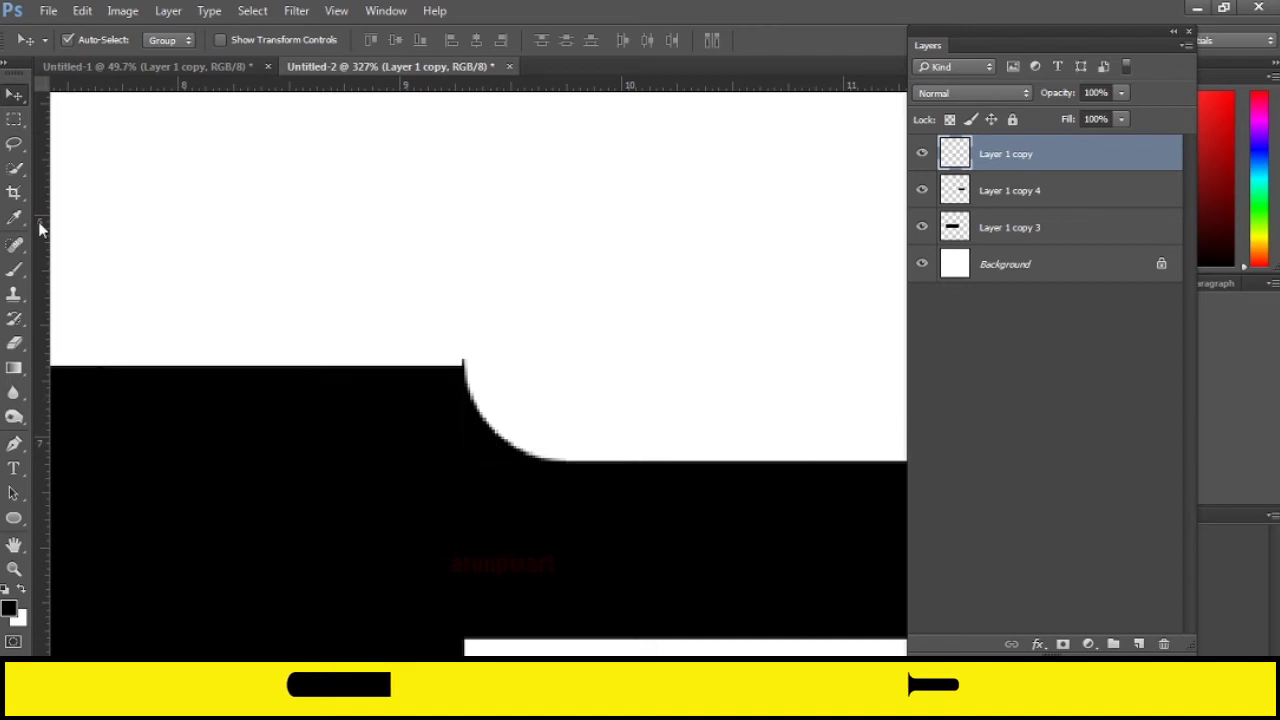
click(14, 119)
drag(163, 168, 568, 362)
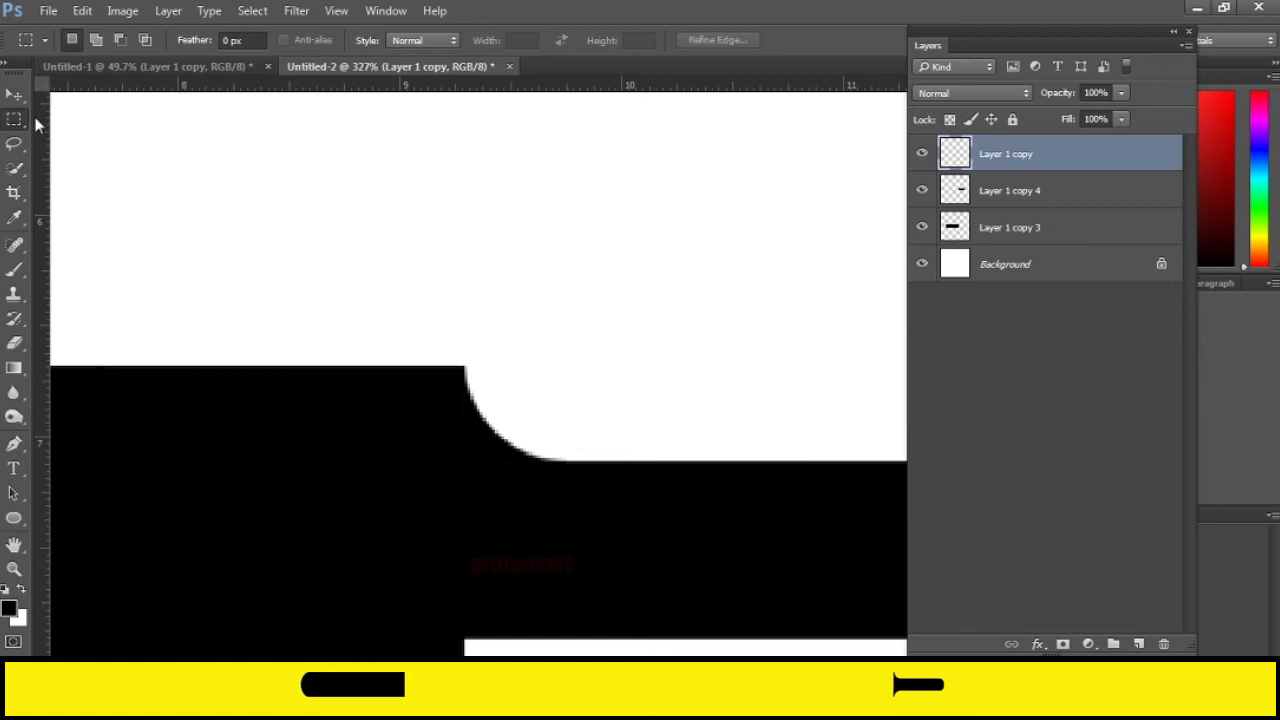
click(14, 94)
scroll(523, 400, down, 3)
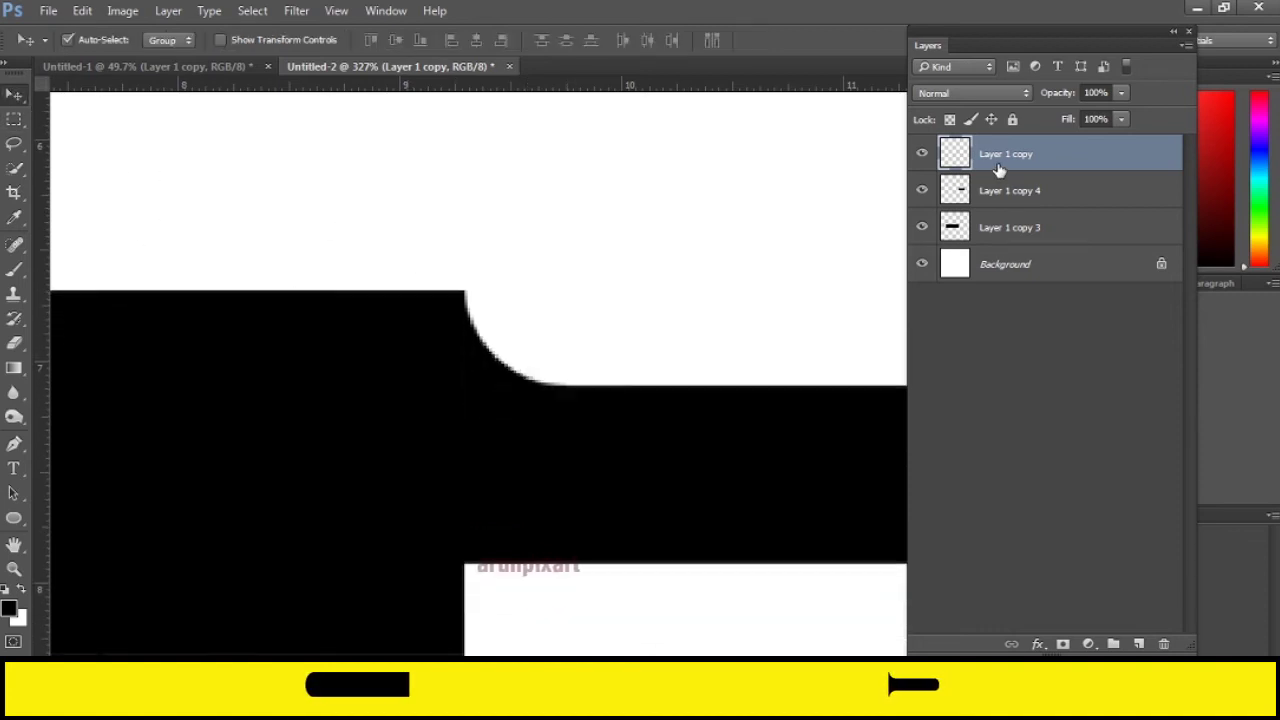
Step: Duplicate the fillet as Layer 1 copy 2, flip it vertically, and fit it into the lower step corner
right_click(998, 170)
click(1040, 180)
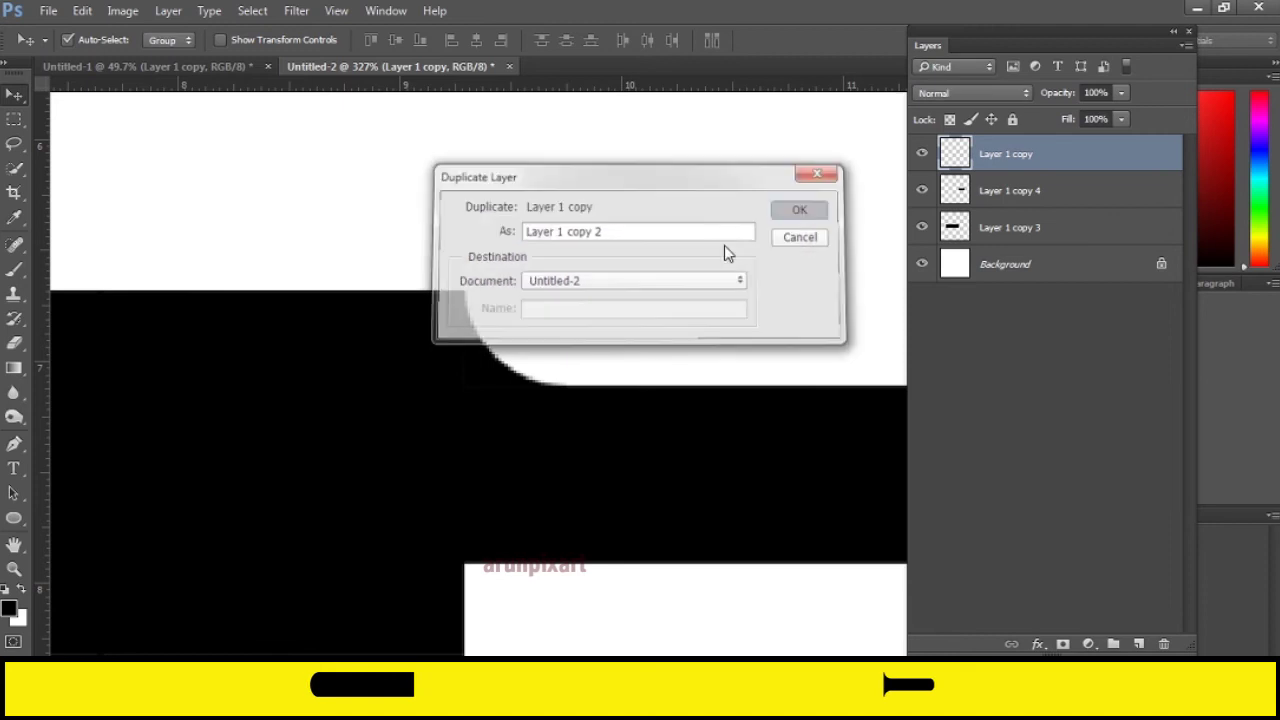
key(Return)
scroll(540, 314, down, 3)
mouse_move(471, 284)
mouse_down()
mouse_move(615, 588)
mouse_move(571, 594)
mouse_up()
key(ctrl+t)
right_click(652, 604)
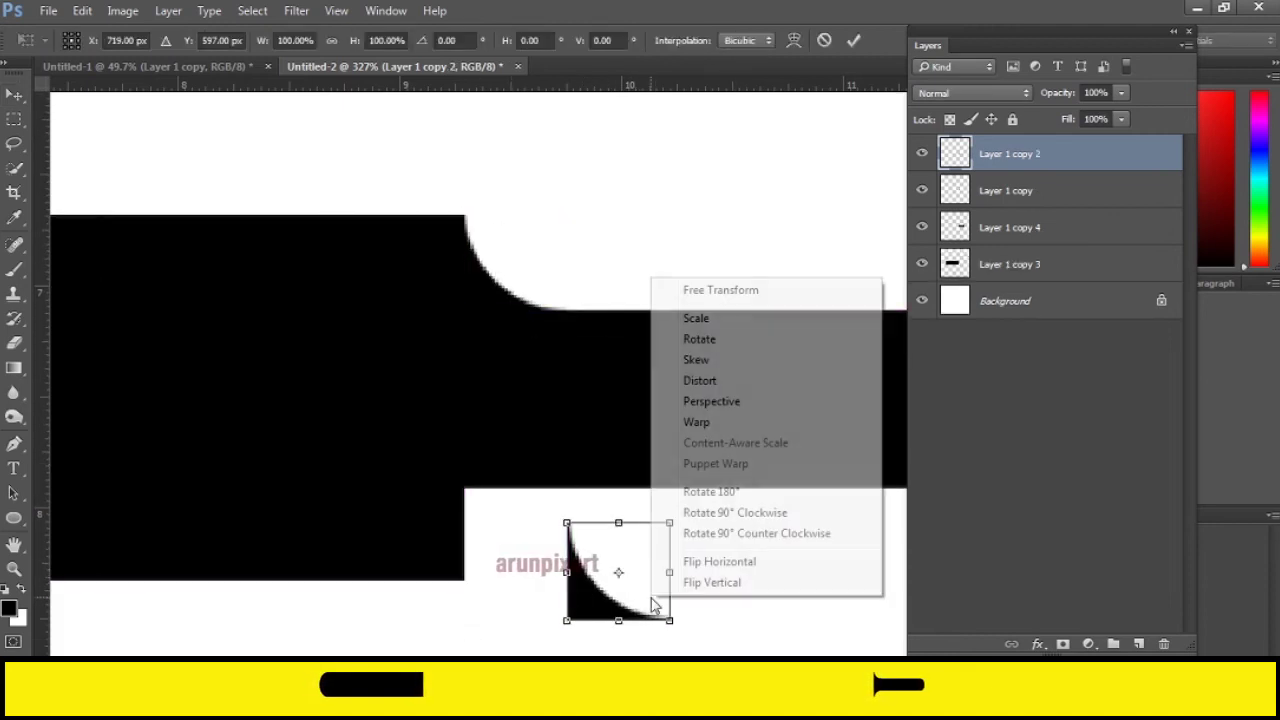
click(736, 583)
drag(648, 549, 546, 509)
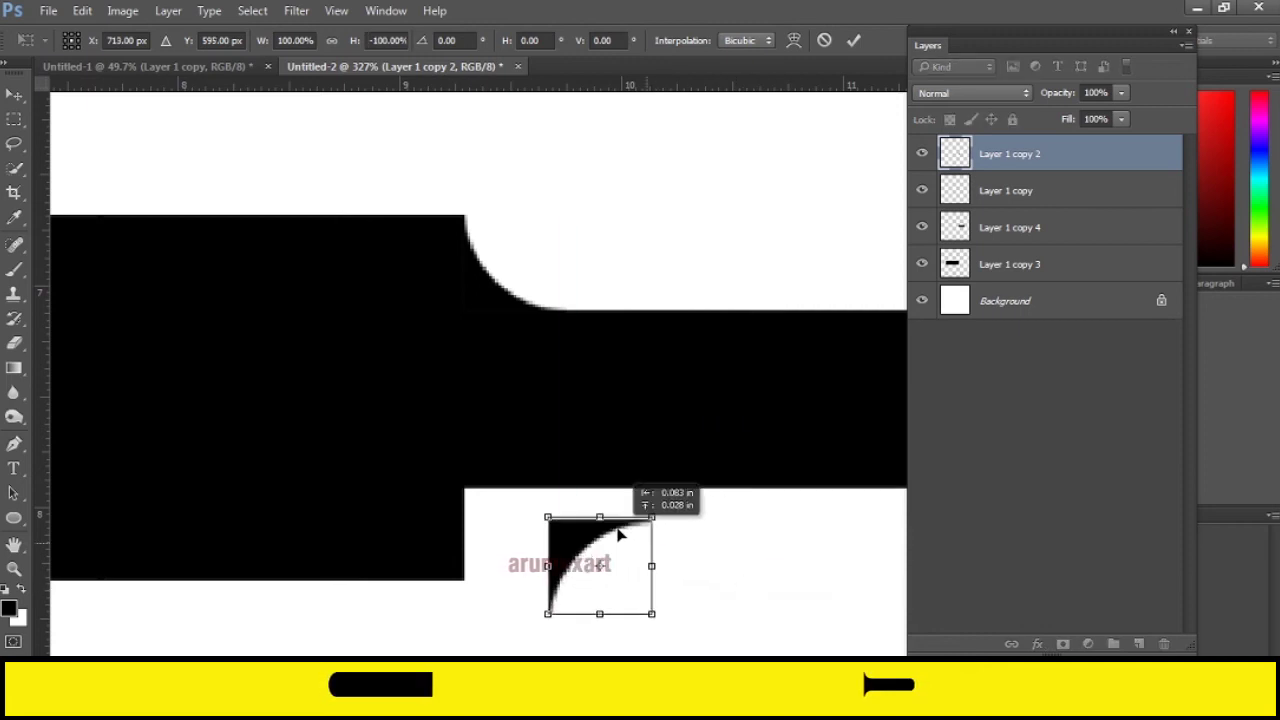
click(855, 43)
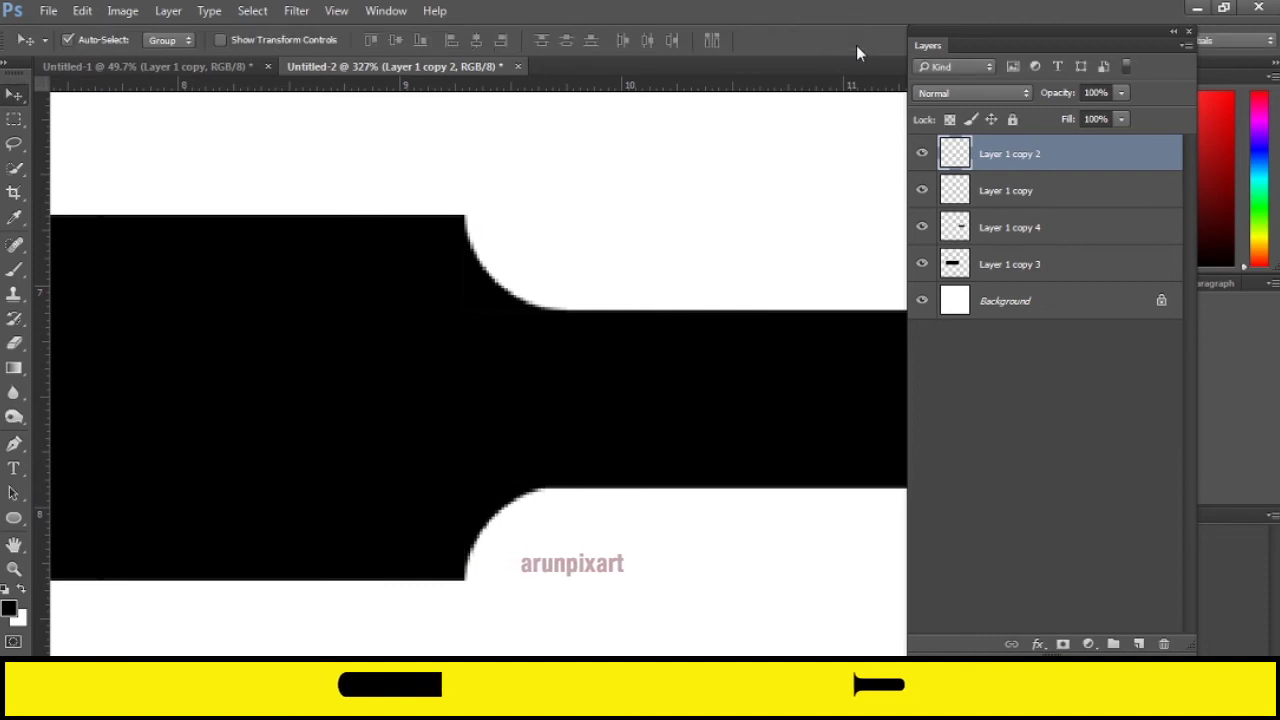
key(Left)
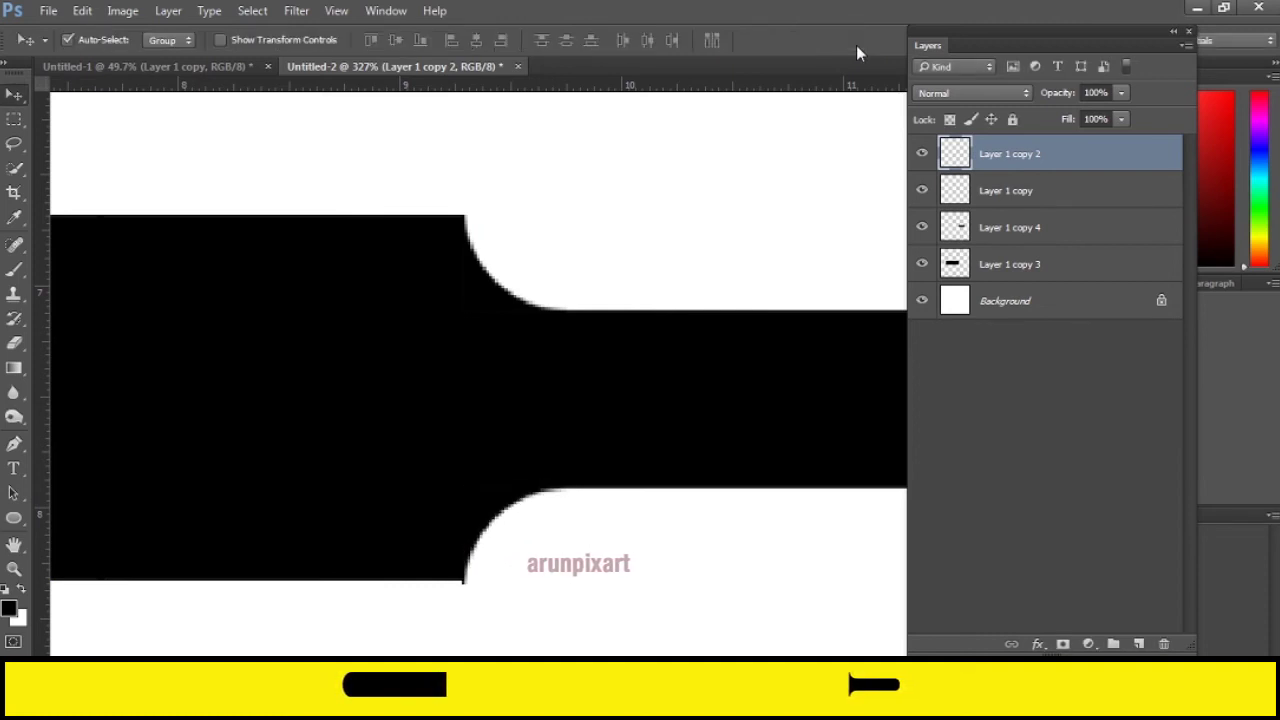
key(Right)
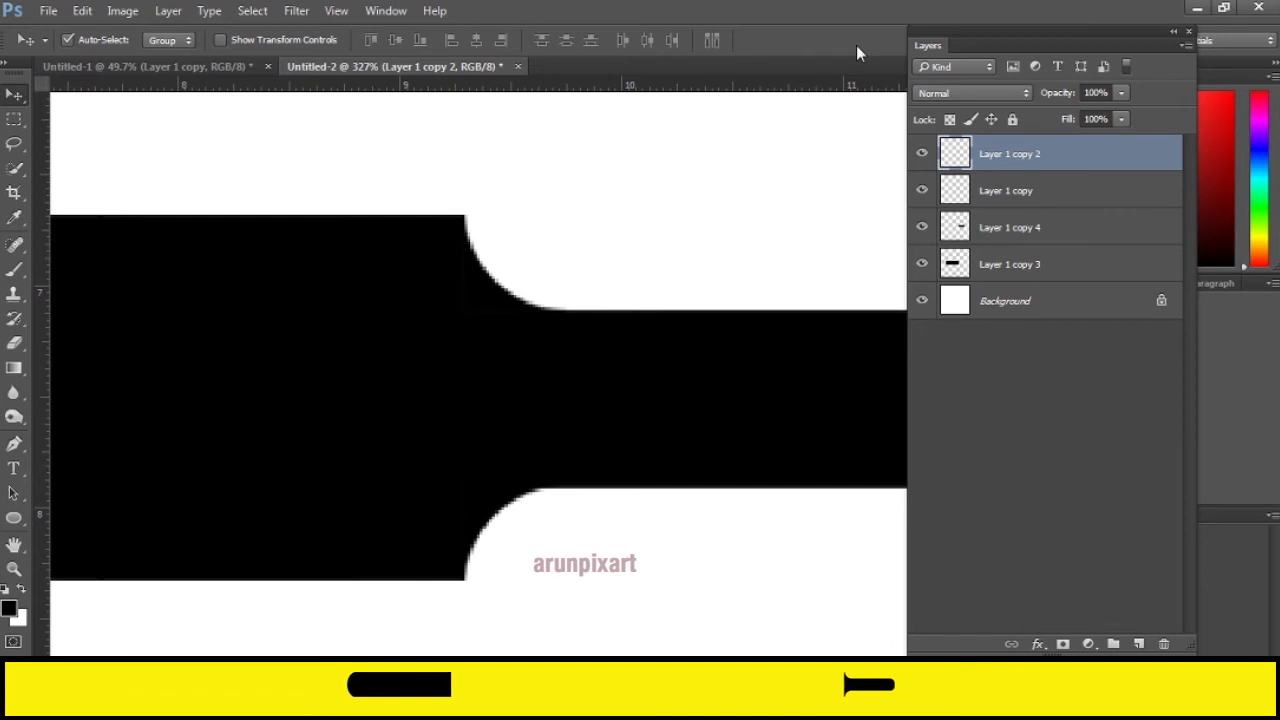
key(Left)
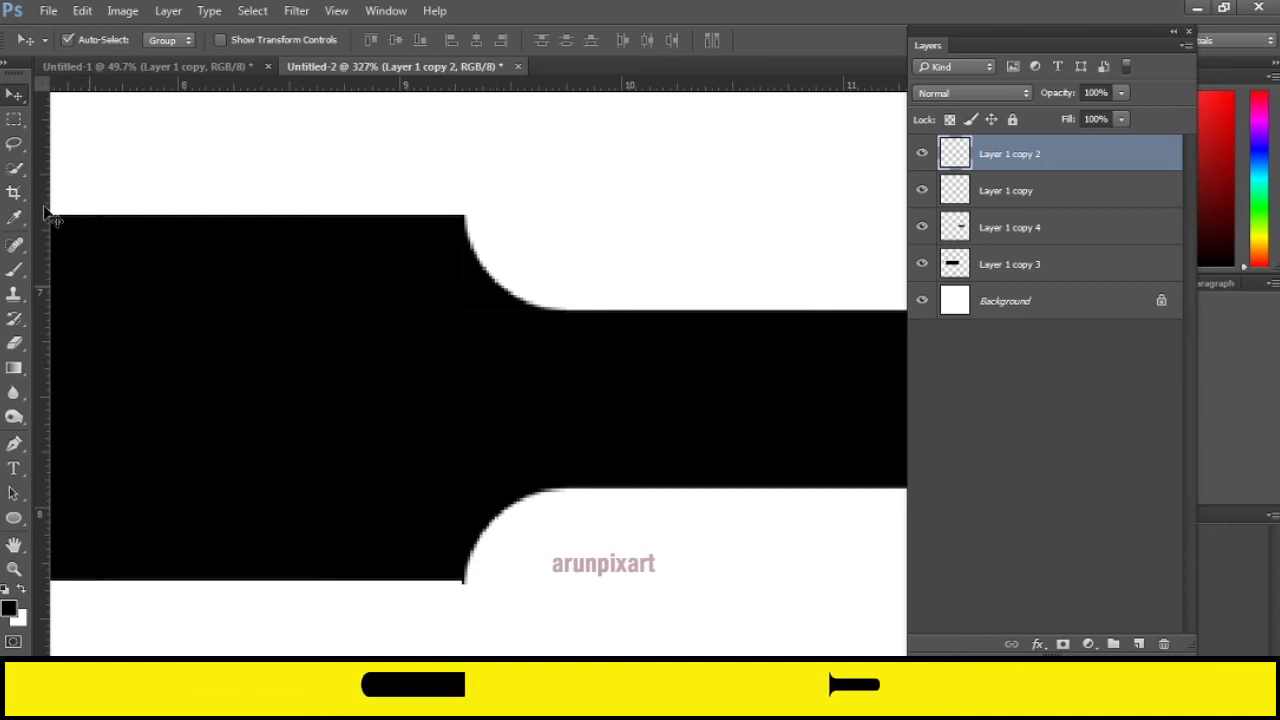
click(14, 118)
drag(378, 638, 520, 587)
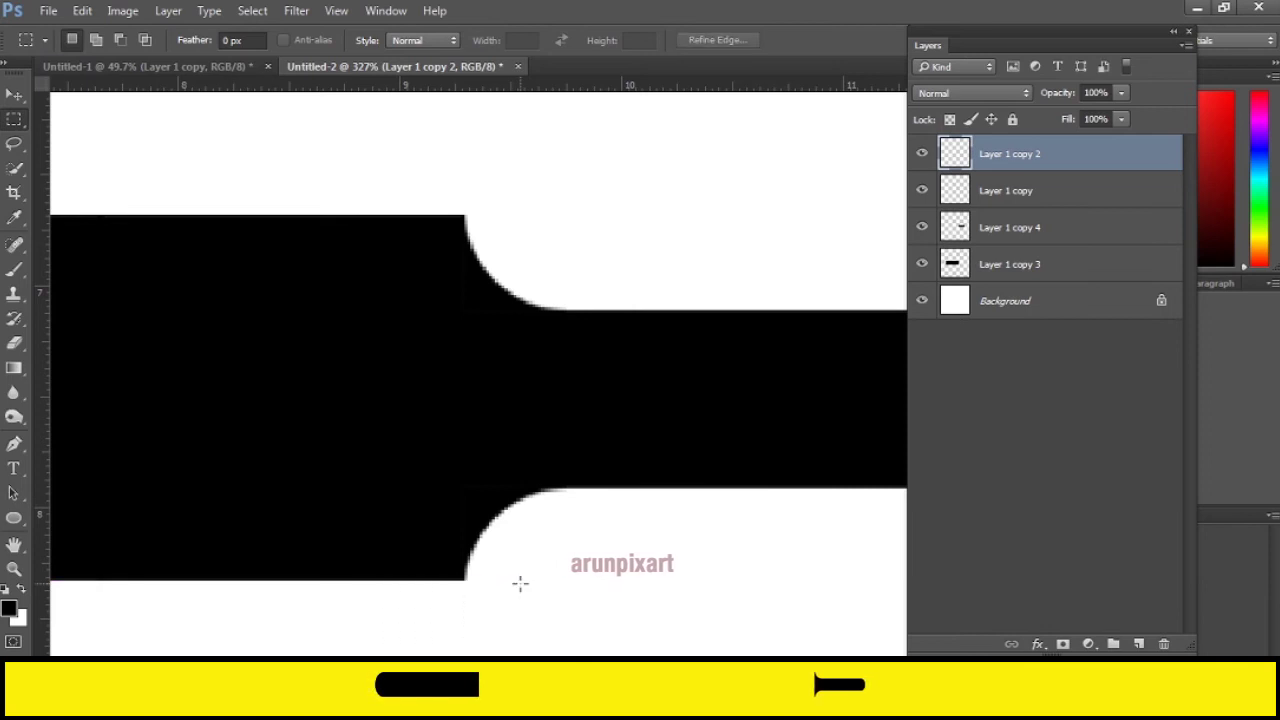
scroll(520, 583, down, 2)
scroll(522, 588, down, 2)
scroll(523, 591, down, 2)
scroll(549, 550, down, 1)
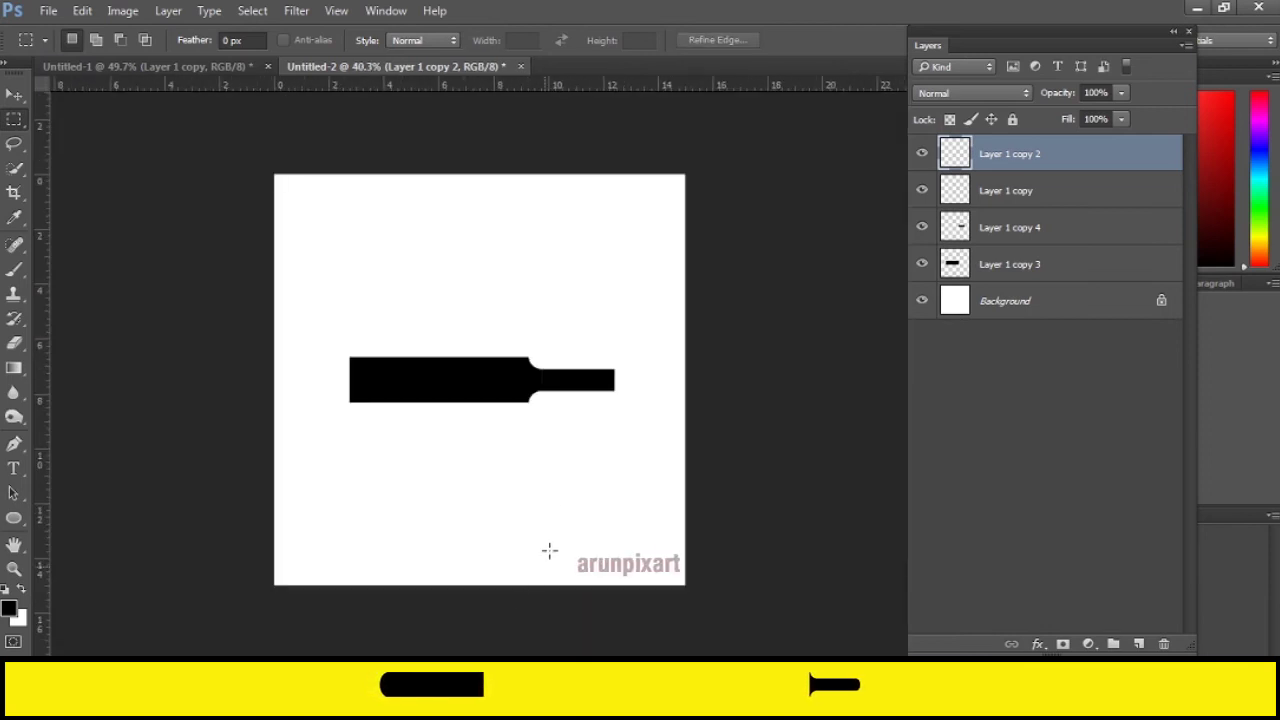
scroll(549, 550, up, 1)
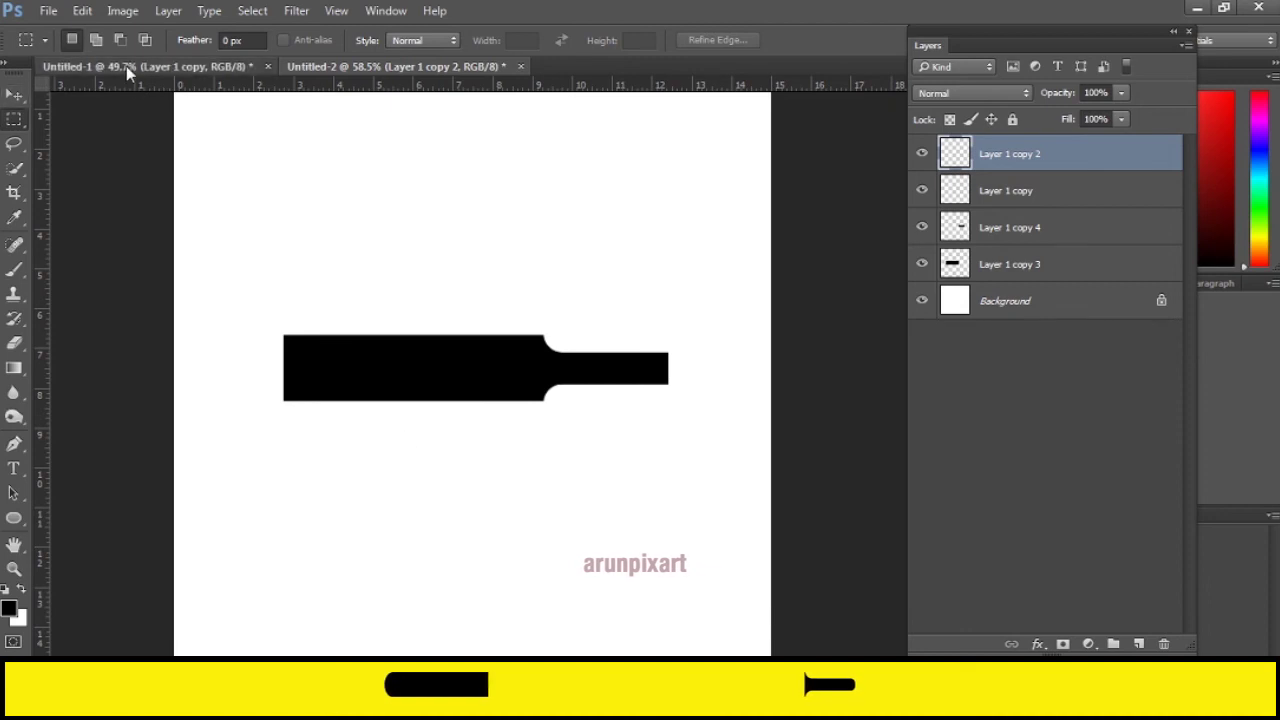
Step: Bring the black circle from Untitled-1 onto the bar's left end and stretch it to 149.67% height
click(110, 67)
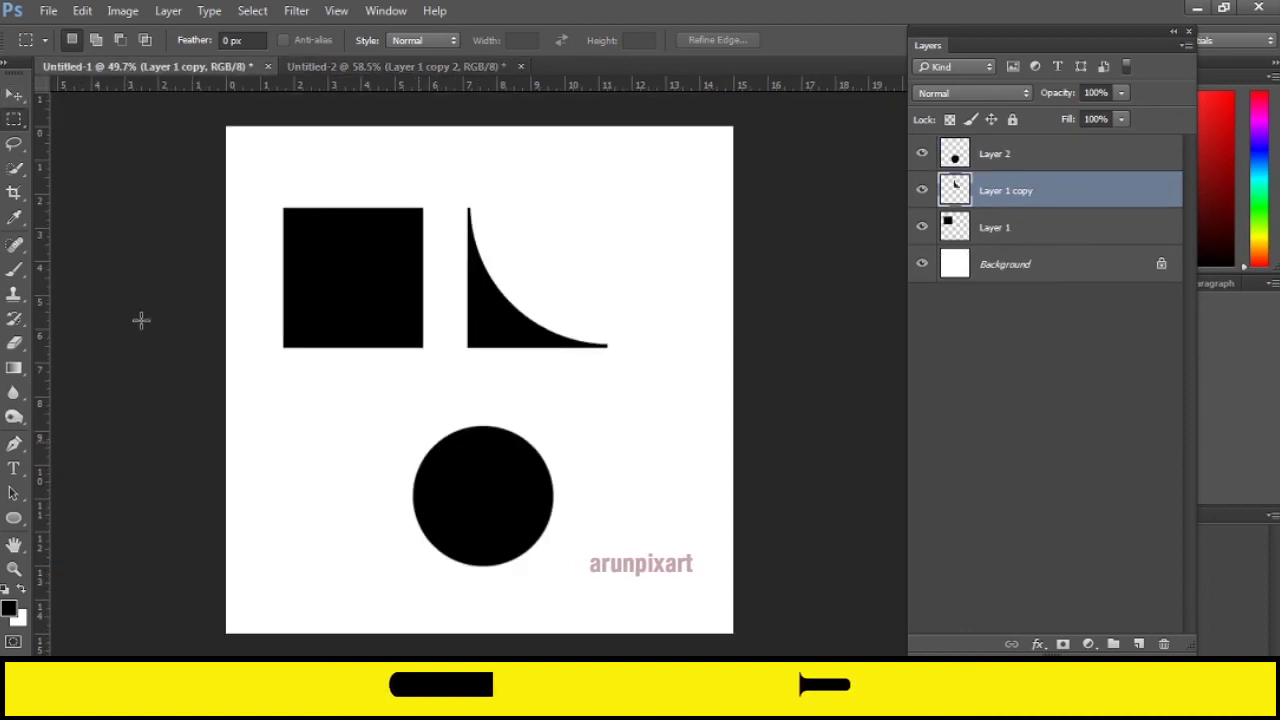
click(13, 97)
mouse_move(444, 410)
mouse_down()
mouse_move(368, 75)
mouse_move(309, 334)
mouse_move(317, 351)
mouse_up()
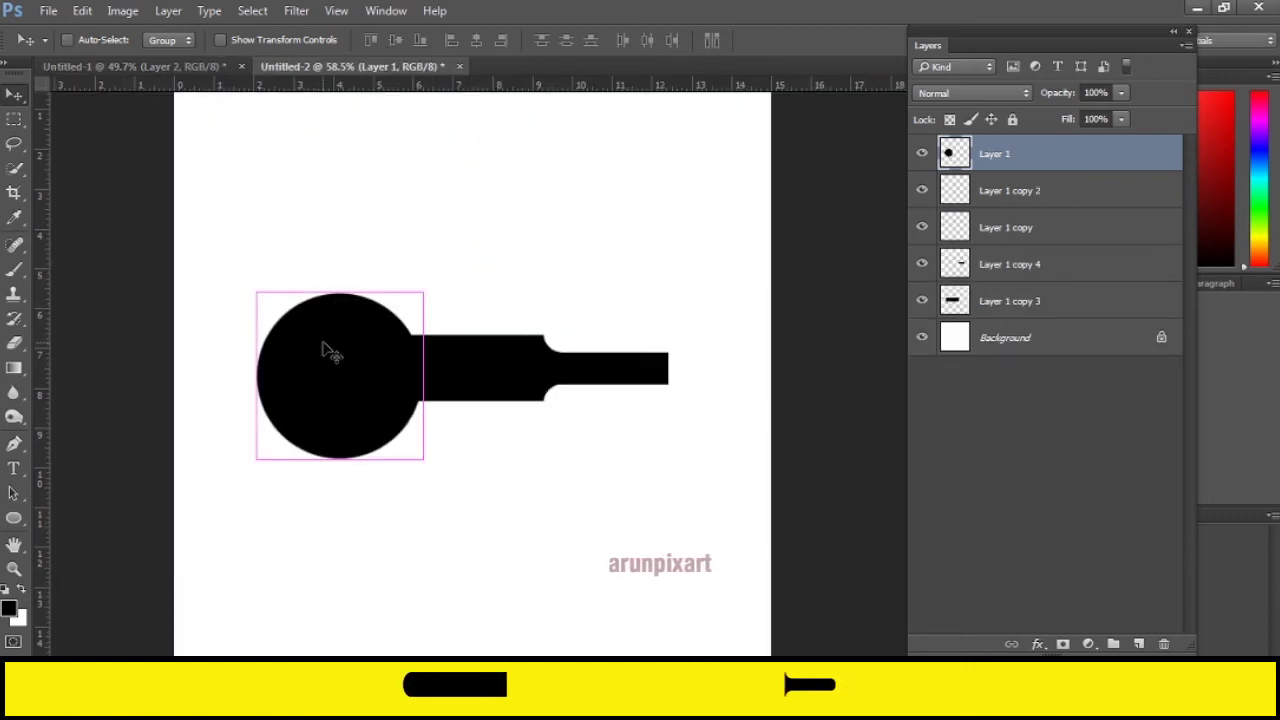
key(ctrl+t)
drag(341, 294, 341, 252)
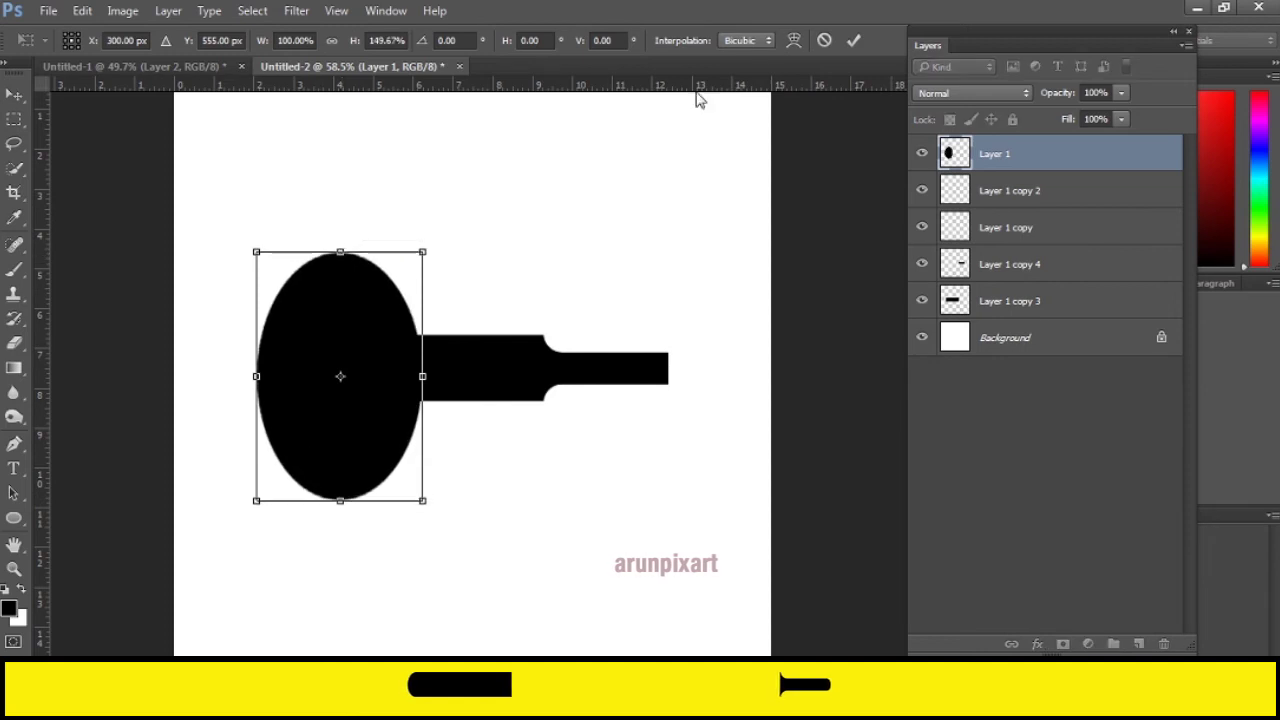
click(852, 40)
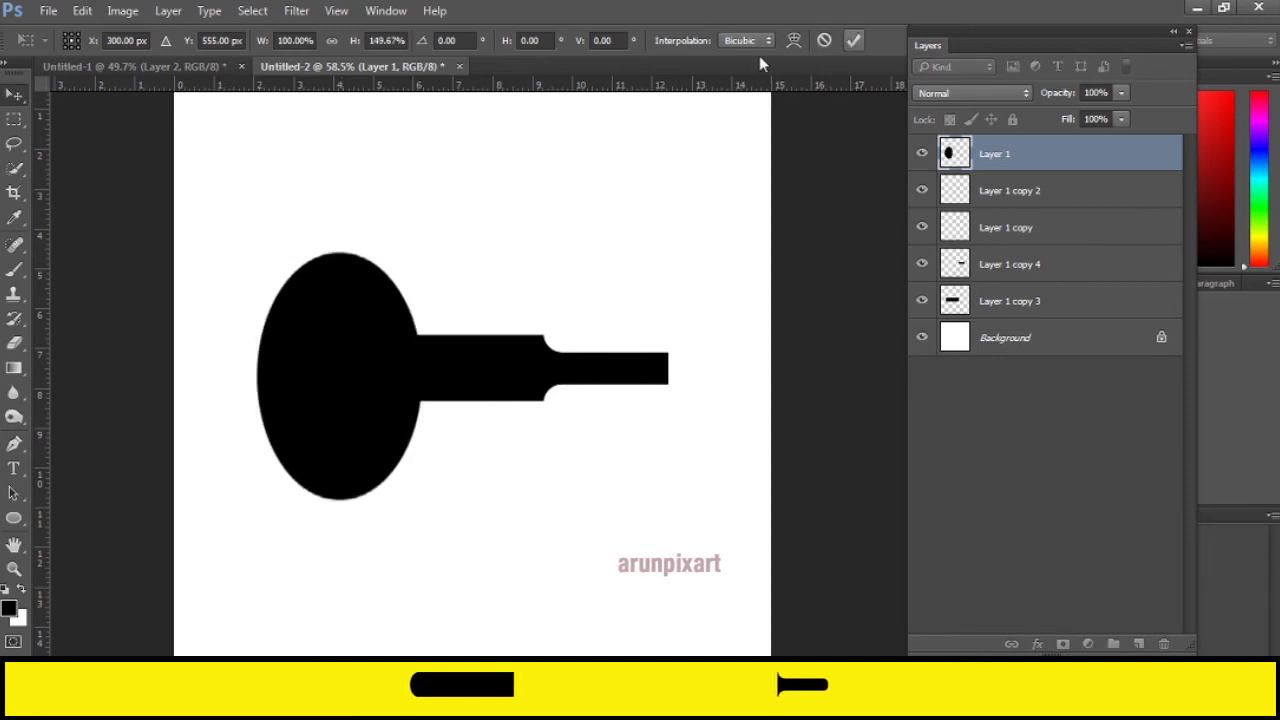
click(14, 119)
Step: Delete the ellipse's right portion over the bar, leaving only its left half
drag(524, 564, 333, 183)
key(Delete)
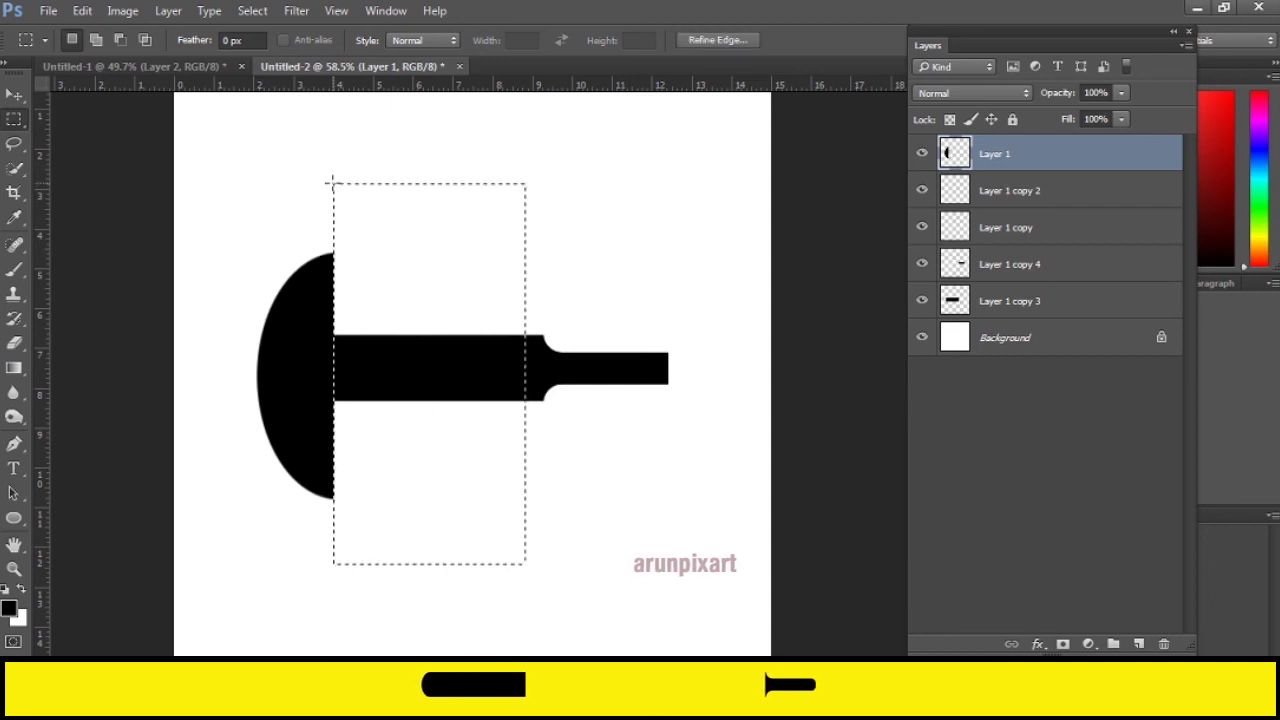
key(ctrl+d)
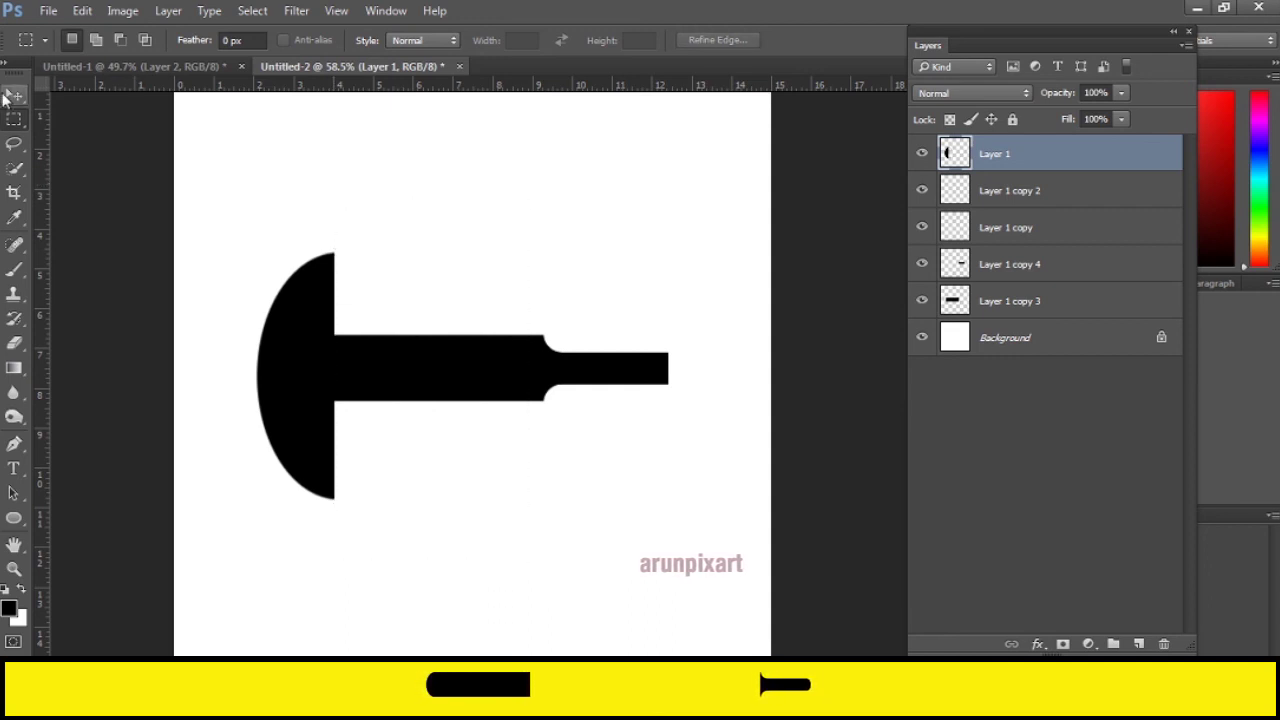
click(14, 95)
scroll(209, 377, up, 1)
scroll(320, 397, up, 1)
scroll(318, 405, up, 2)
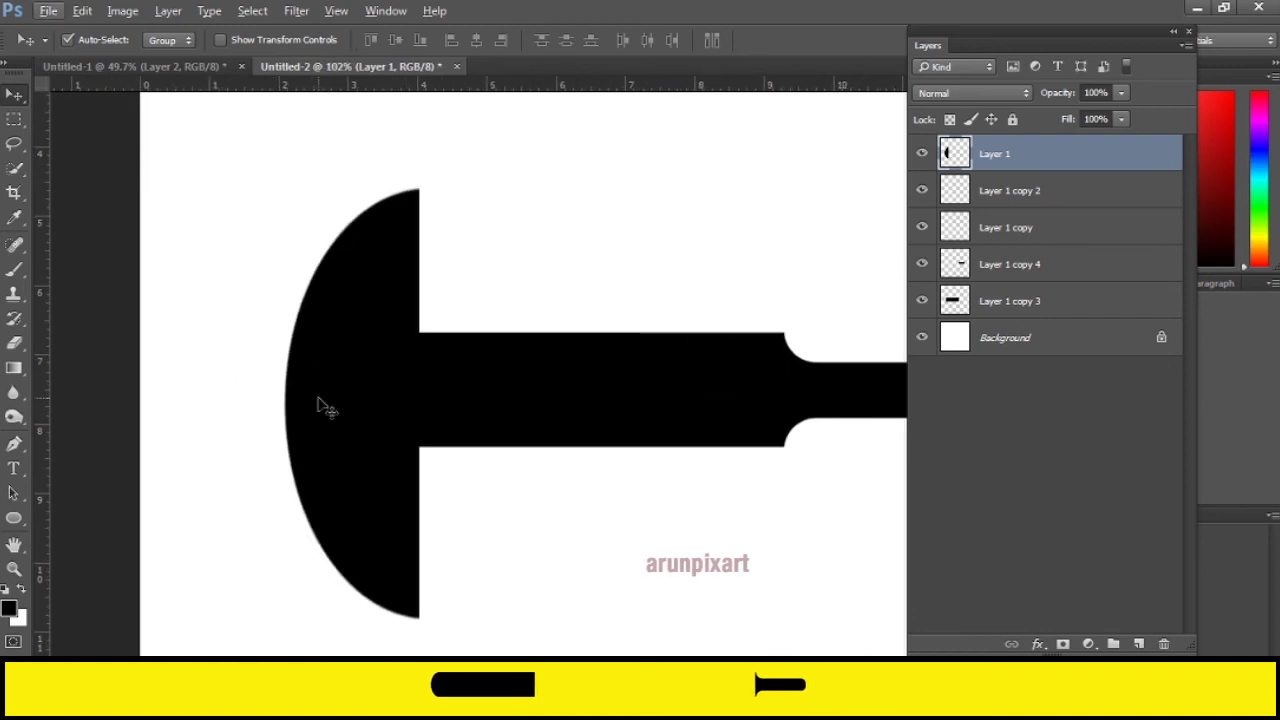
Step: Shrink the half-ellipse and align it flush with the bar's left end as a rounded cap
key(ctrl+t)
mouse_move(421, 186)
mouse_down()
mouse_move(360, 200)
mouse_move(185, 285)
mouse_up()
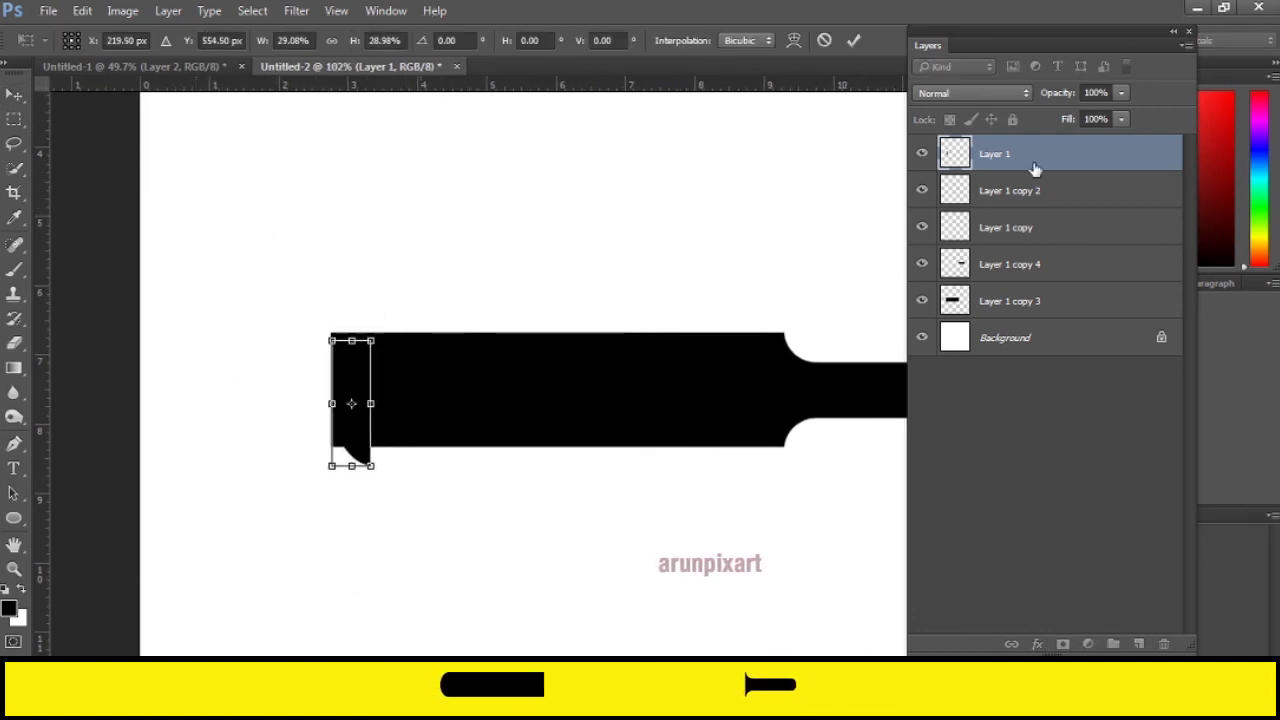
click(853, 42)
scroll(329, 366, up, 1)
scroll(343, 414, up, 2)
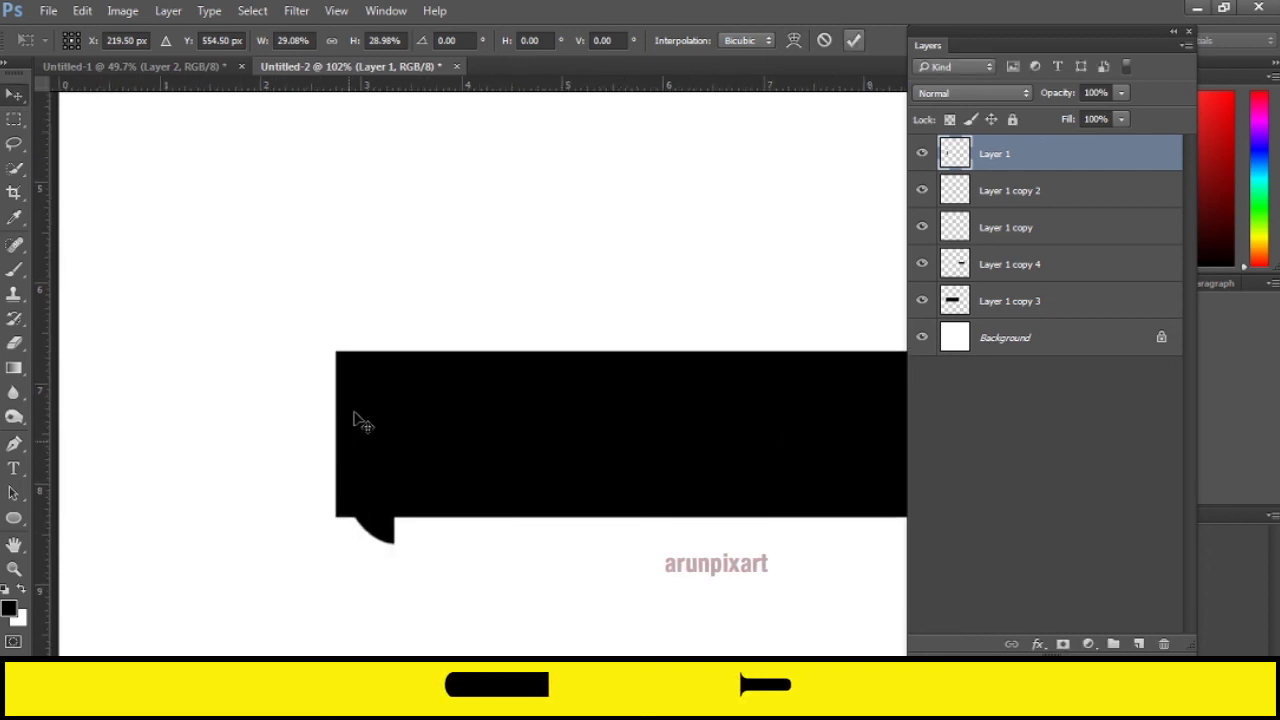
drag(357, 420, 300, 415)
scroll(309, 478, up, 2)
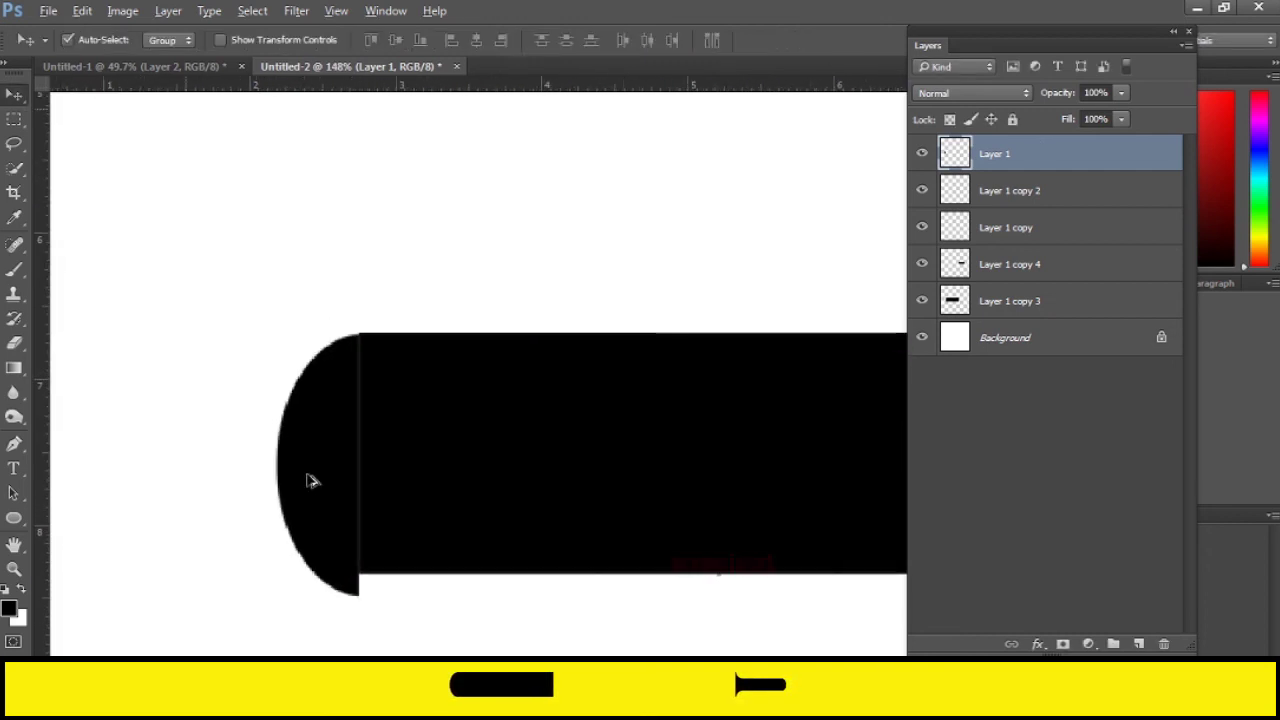
scroll(309, 481, up, 2)
drag(378, 362, 372, 373)
drag(358, 443, 362, 433)
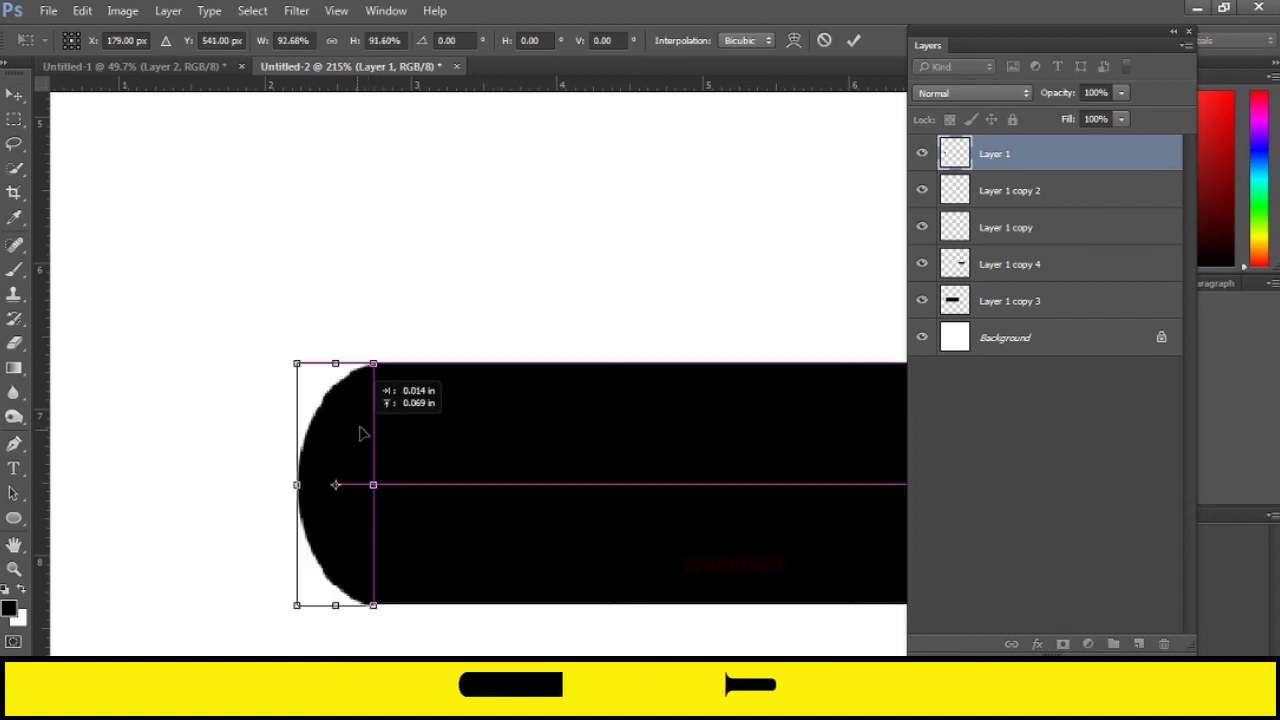
click(854, 41)
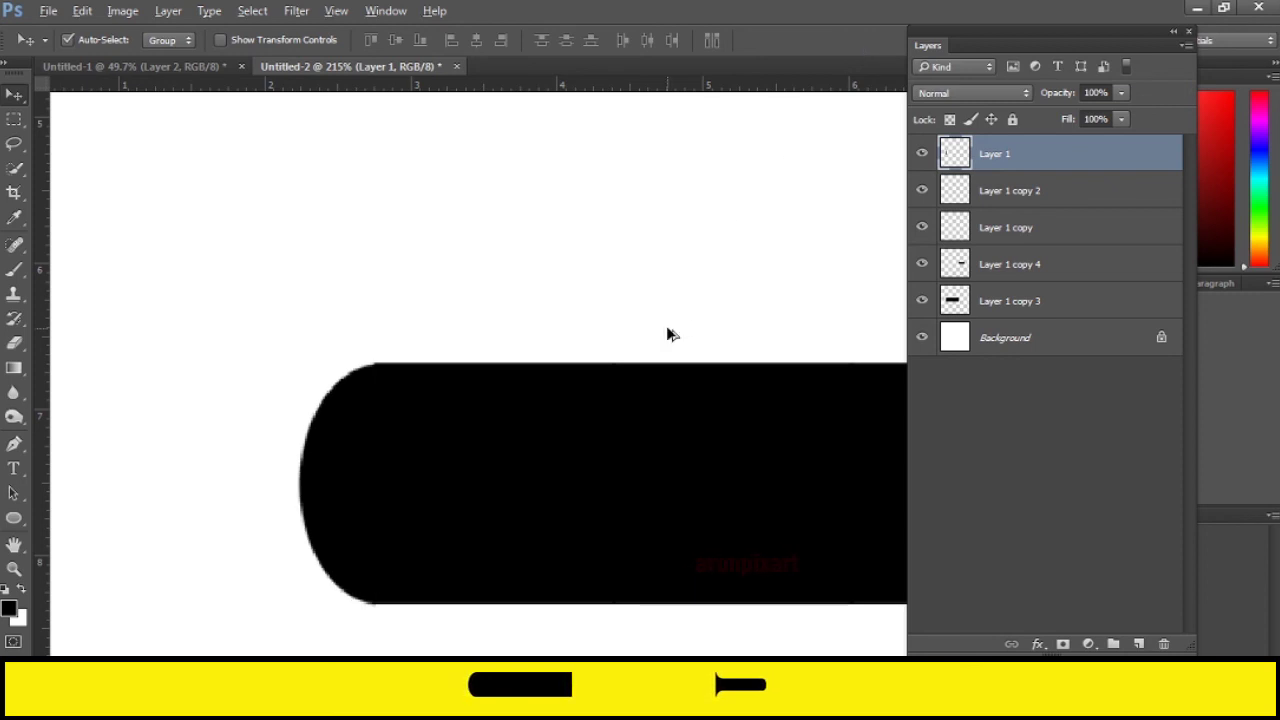
scroll(629, 443, down, 10)
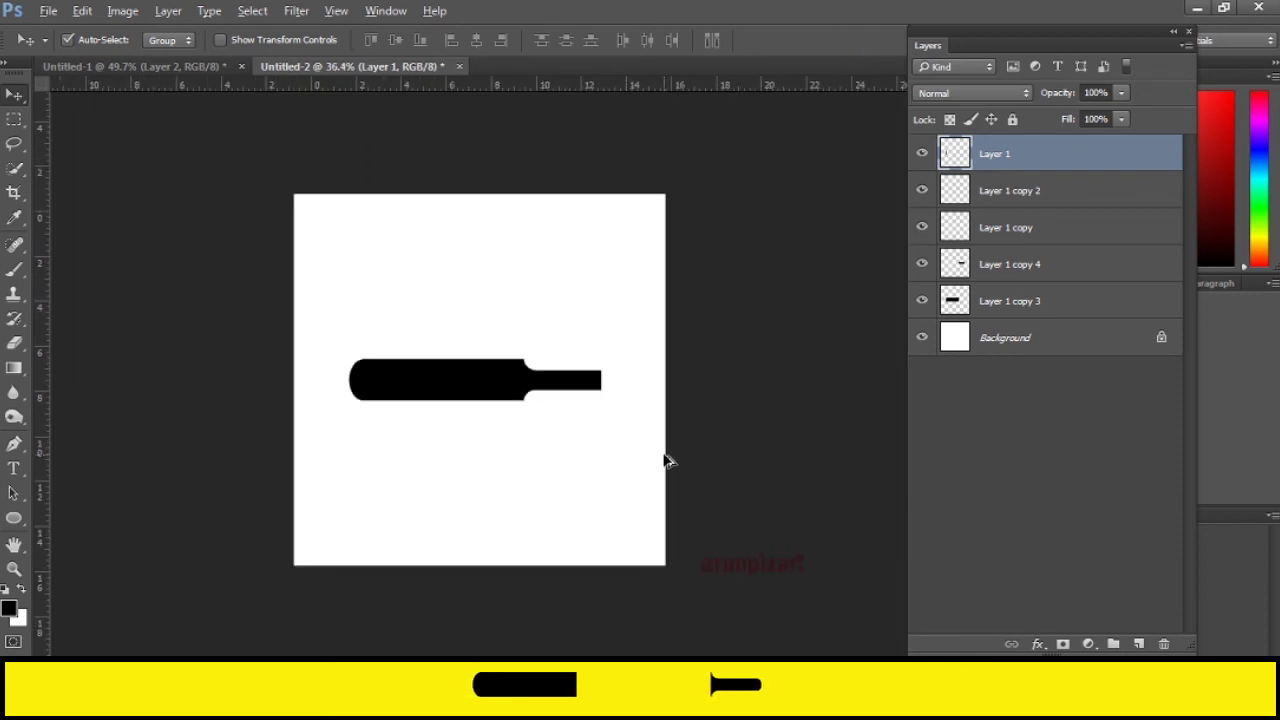
Step: Copy the cap layer with Ctrl+J, move the copy toward the narrow tip, and flip it horizontally
scroll(667, 461, up, 3)
right_click(1009, 155)
click(1039, 185)
click(815, 229)
key(ctrl+j)
drag(277, 380, 677, 339)
scroll(680, 345, up, 2)
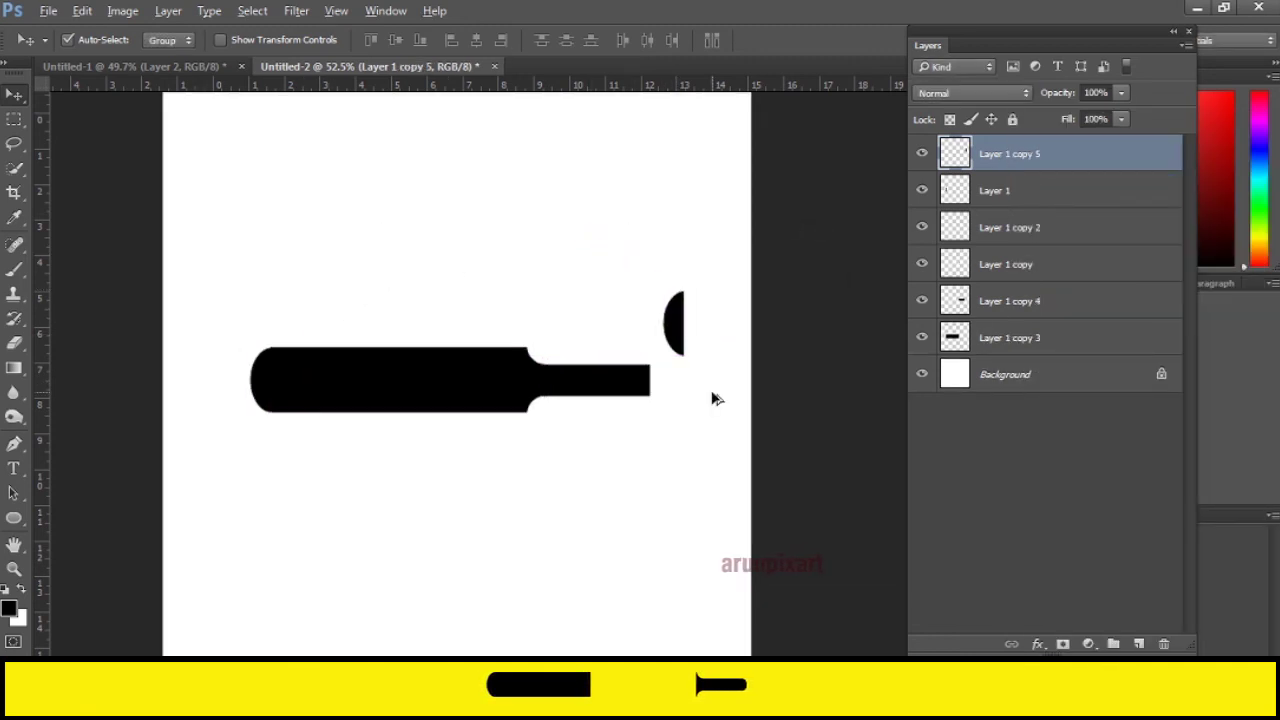
key(ctrl+t)
right_click(666, 324)
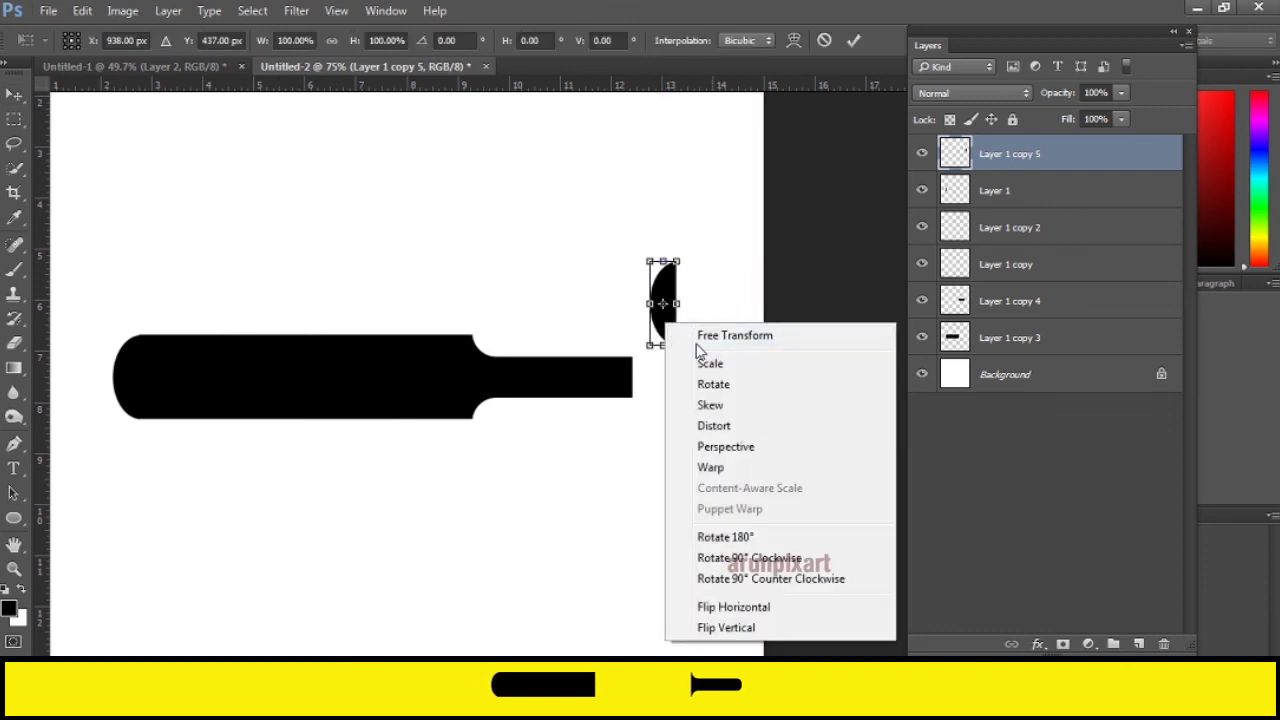
click(740, 610)
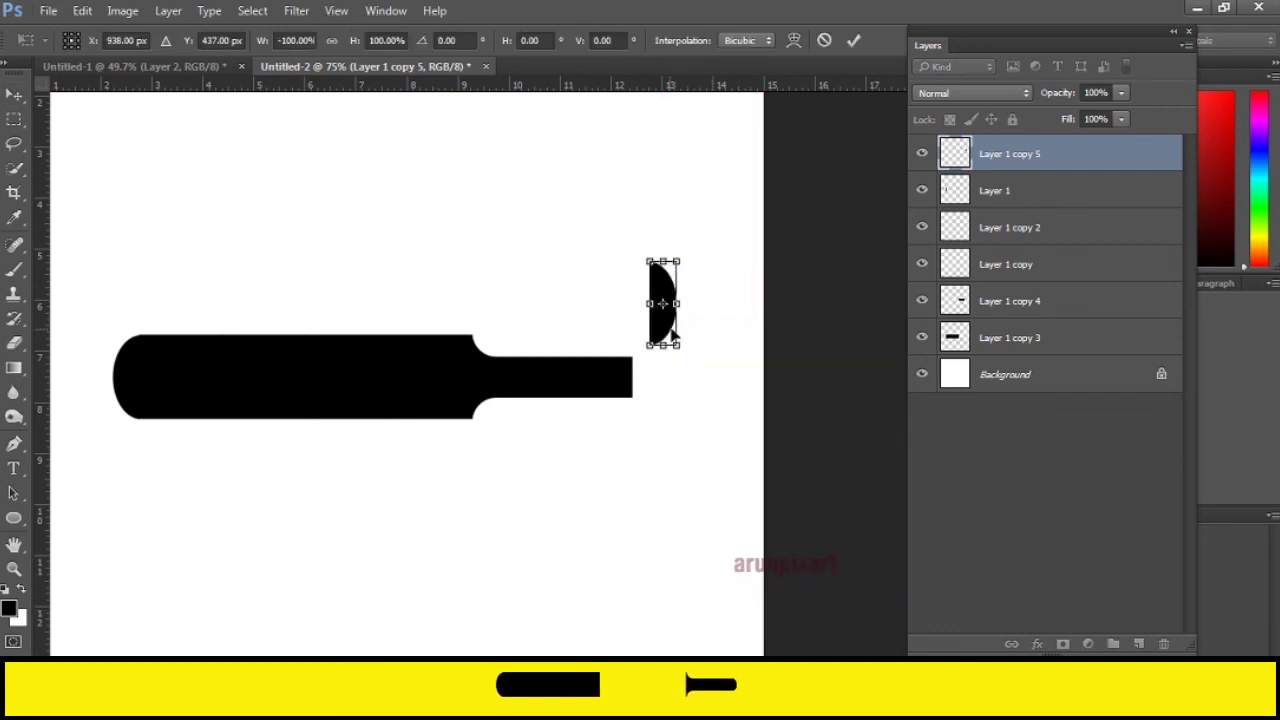
Step: Shrink the mirrored cap slightly and join it onto the narrow tip's right end
scroll(672, 335, up, 4)
mouse_move(668, 338)
mouse_down()
mouse_move(615, 478)
mouse_move(632, 487)
mouse_up()
mouse_move(651, 340)
mouse_down()
mouse_move(528, 358)
mouse_move(540, 360)
mouse_up()
click(853, 40)
scroll(560, 491, up, 3)
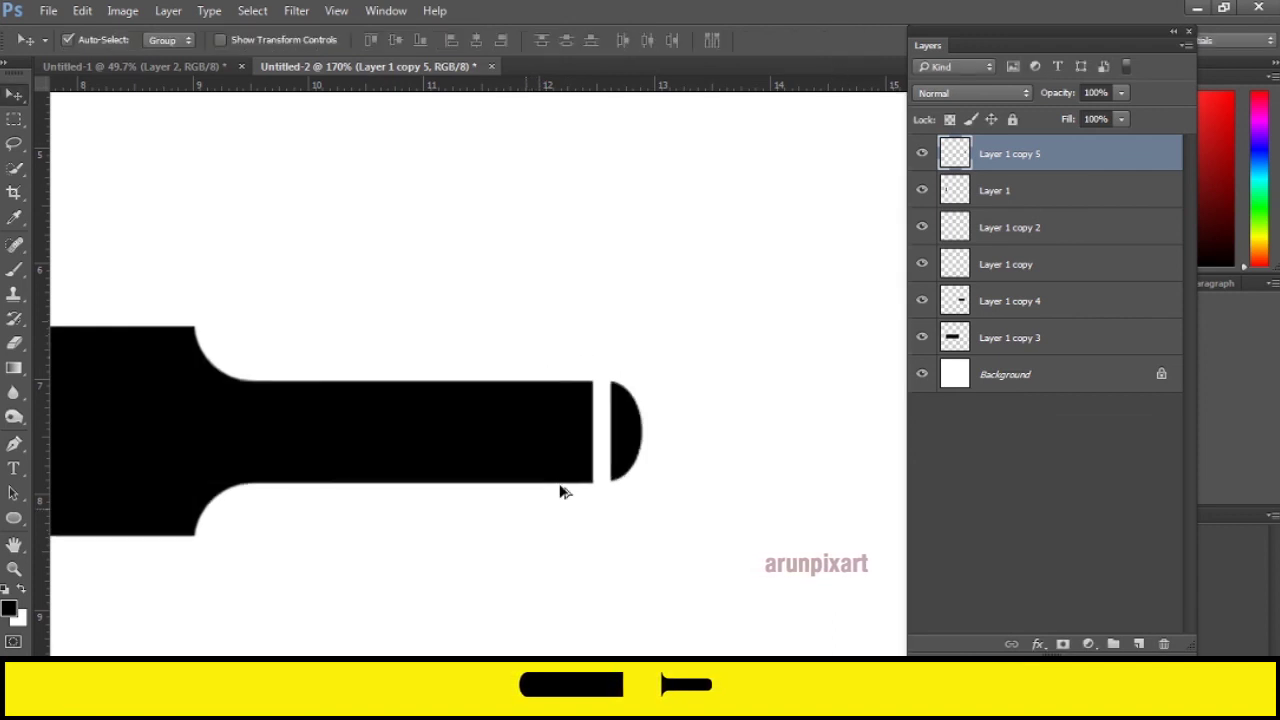
drag(645, 463, 626, 463)
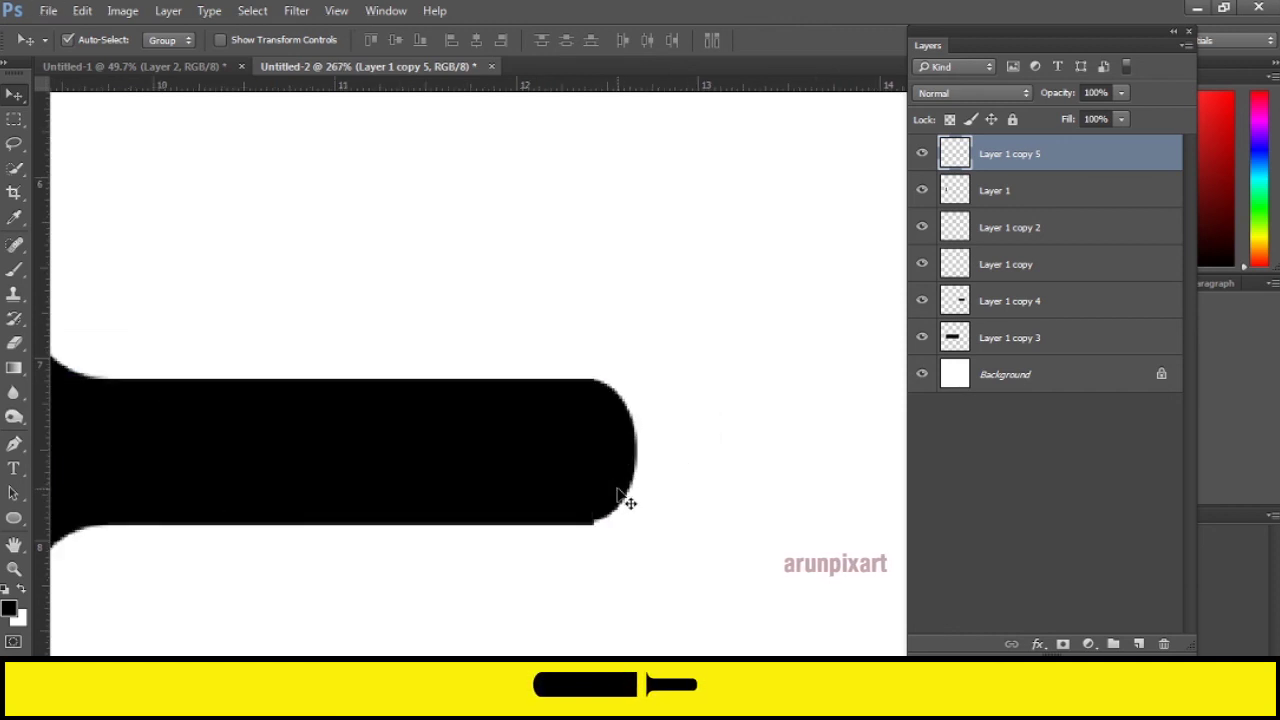
scroll(626, 500, down, 2)
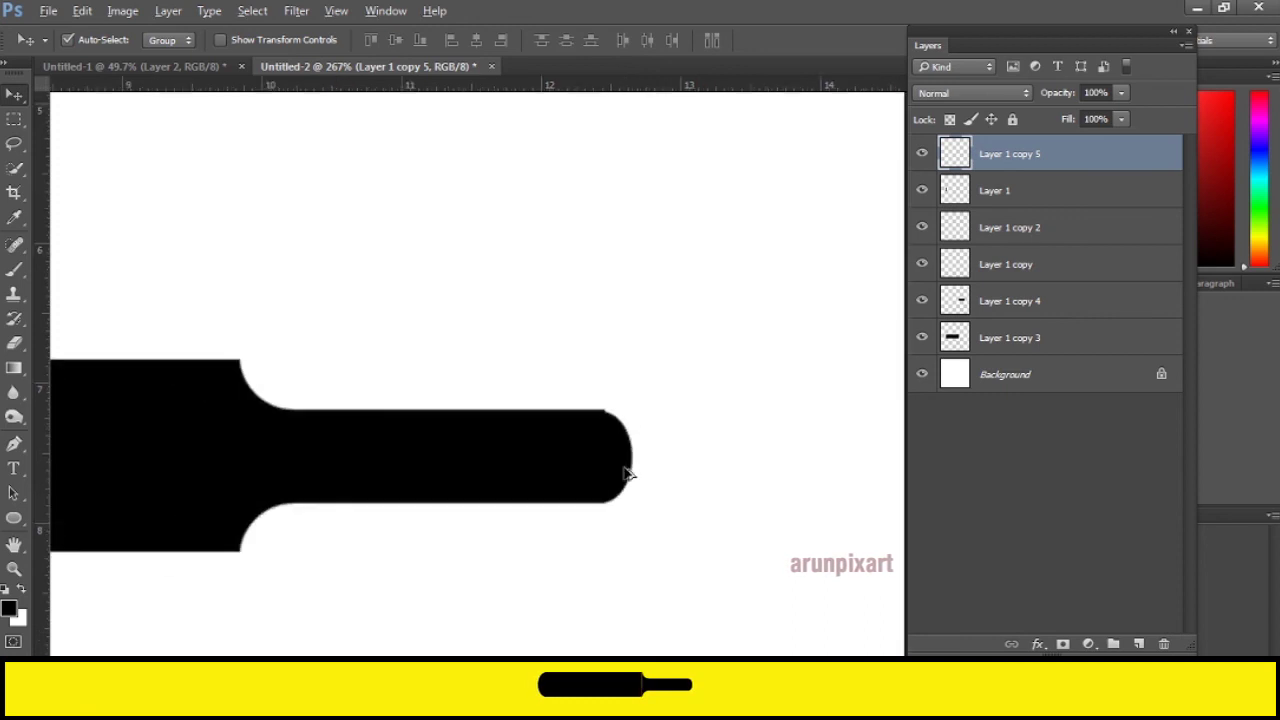
scroll(626, 490, down, 2)
scroll(627, 480, down, 3)
scroll(624, 472, up, 1)
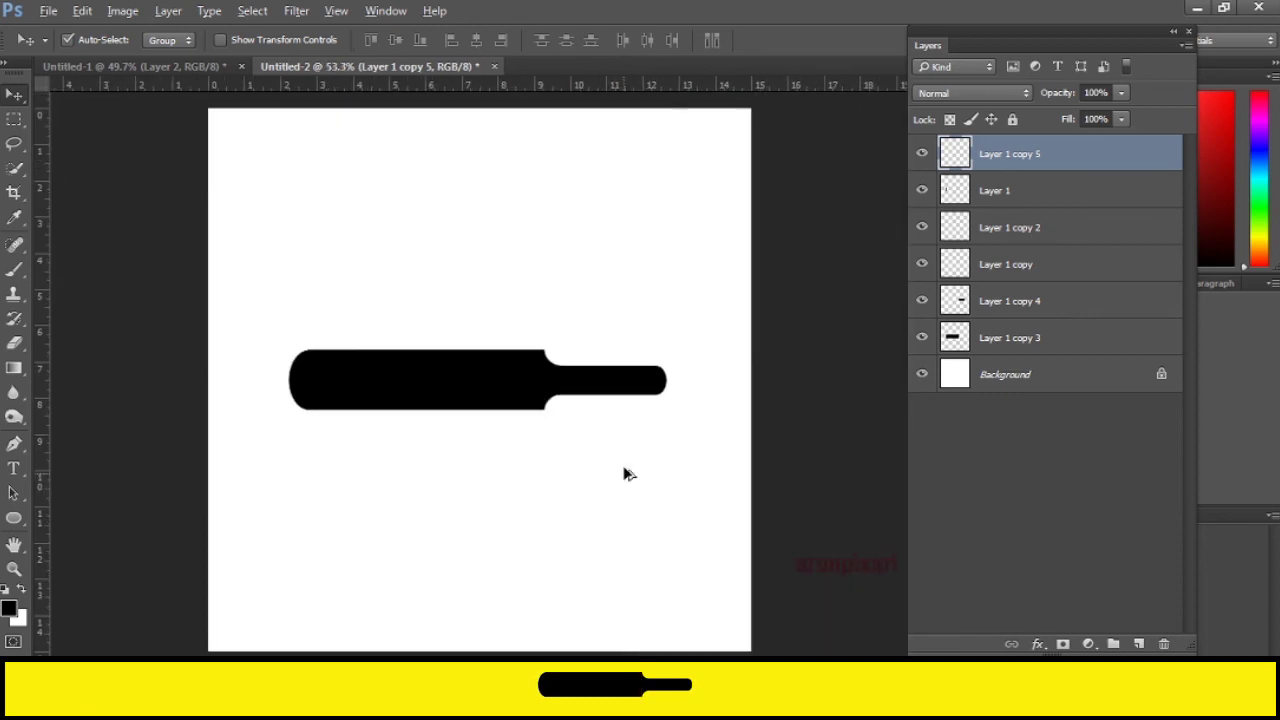
scroll(620, 480, up, 1)
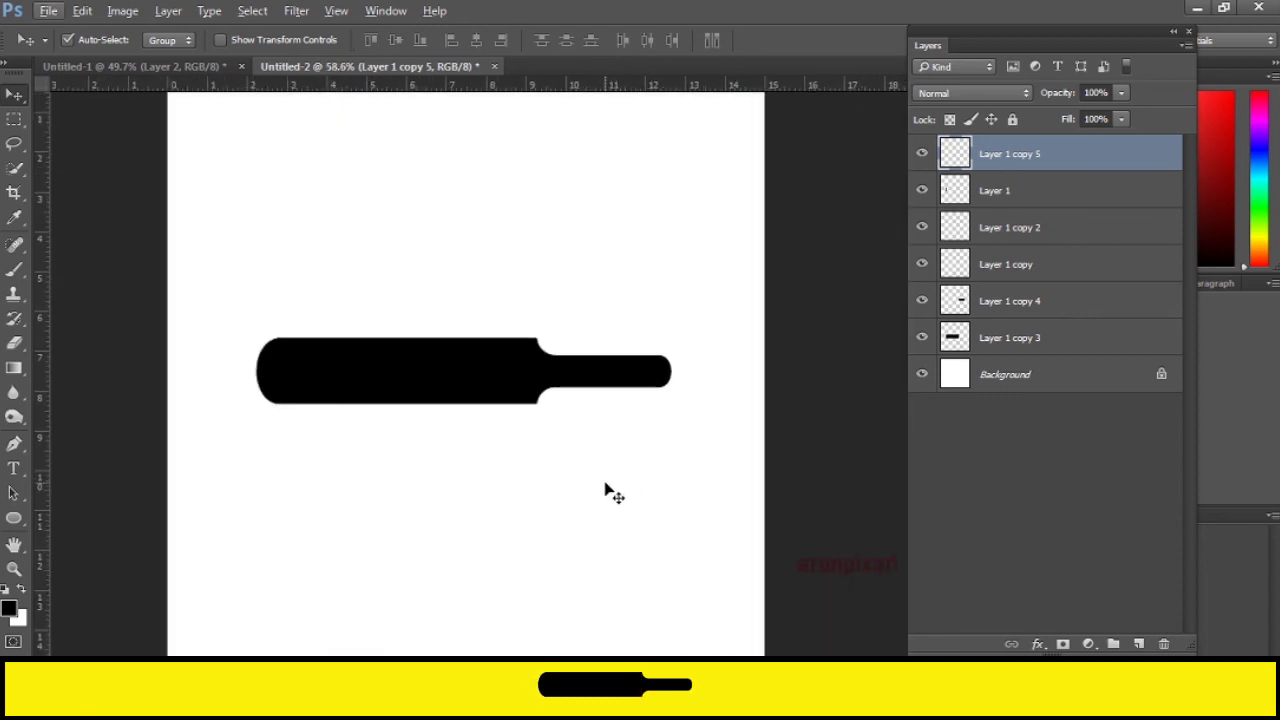